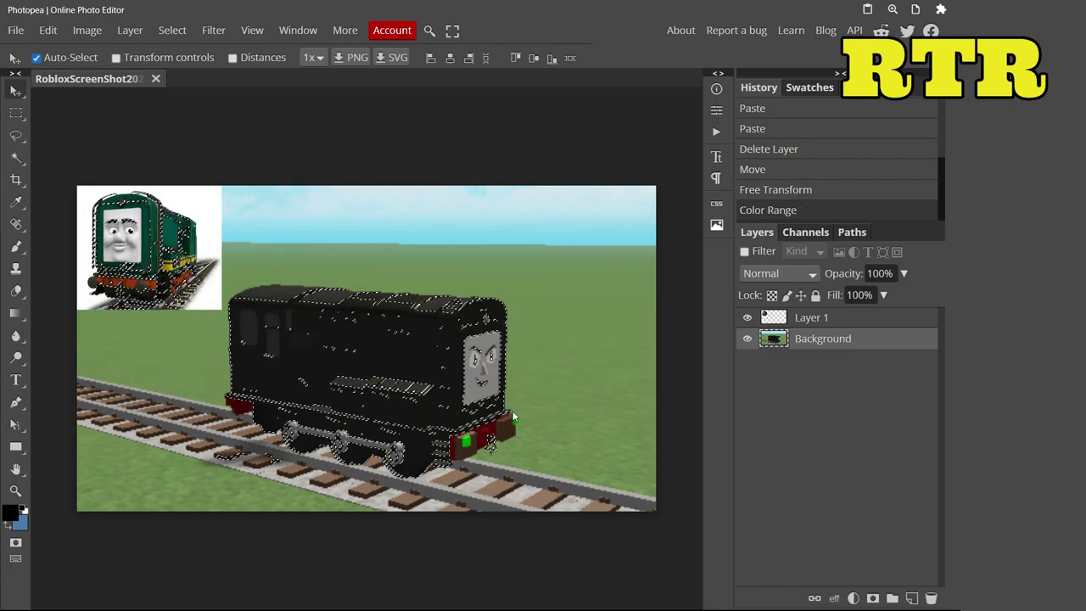
Copy the selected dark engine areas from the Background onto a single new layer, discarding surplus pasted copies
key(ctrl+c)
key(ctrl+v)
right_click(801, 339)
click(806, 339)
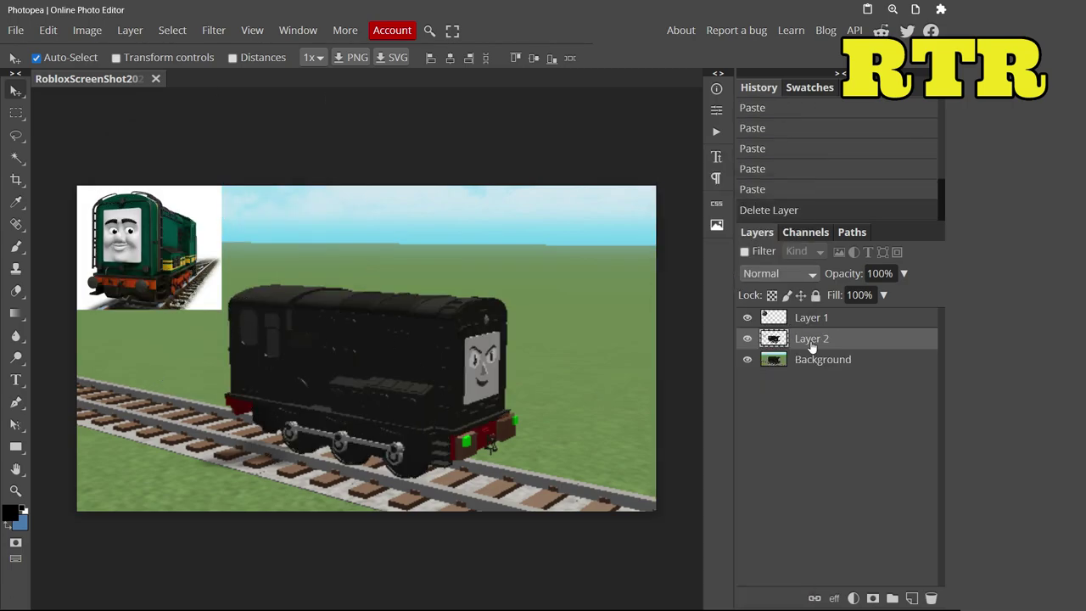
Give Layer 2 a Color Overlay in dark green 014e46, sampled from the reference engine
double_click(806, 338)
click(139, 342)
click(492, 238)
click(145, 569)
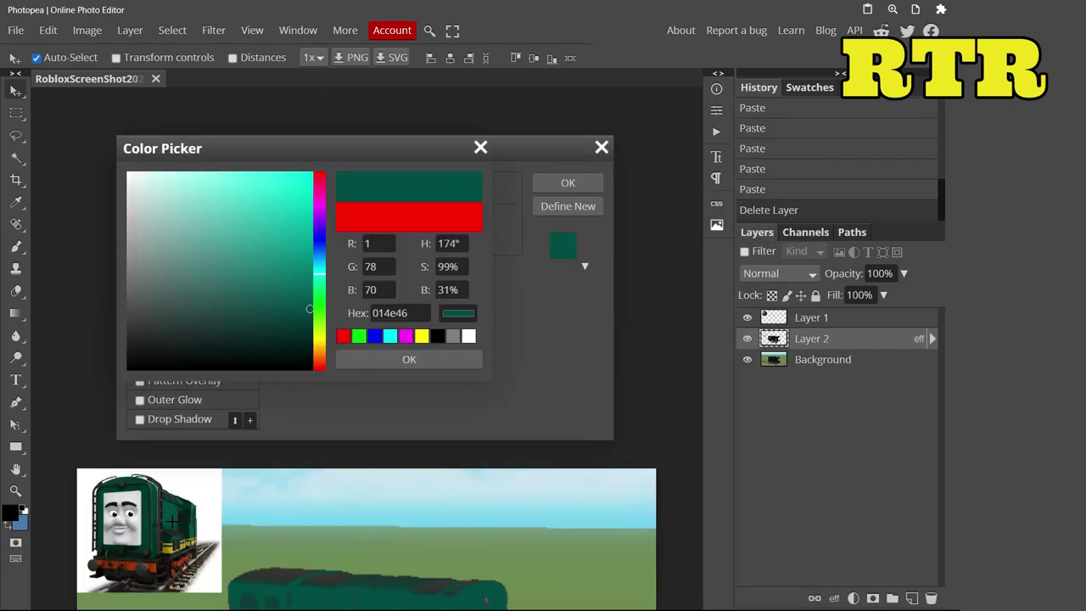
click(408, 359)
click(568, 182)
Select tones of the engine on the Background layer using Color Range
click(822, 359)
click(172, 30)
click(201, 183)
click(224, 370)
Copy the selection onto one new layer above the Background and delete the surplus pasted layers
key(ctrl+c)
key(ctrl+v)
key(ctrl+v)
key(ctrl+v)
key(ctrl+v)
key(ctrl+v)
shift+click(802, 422)
key(Delete)
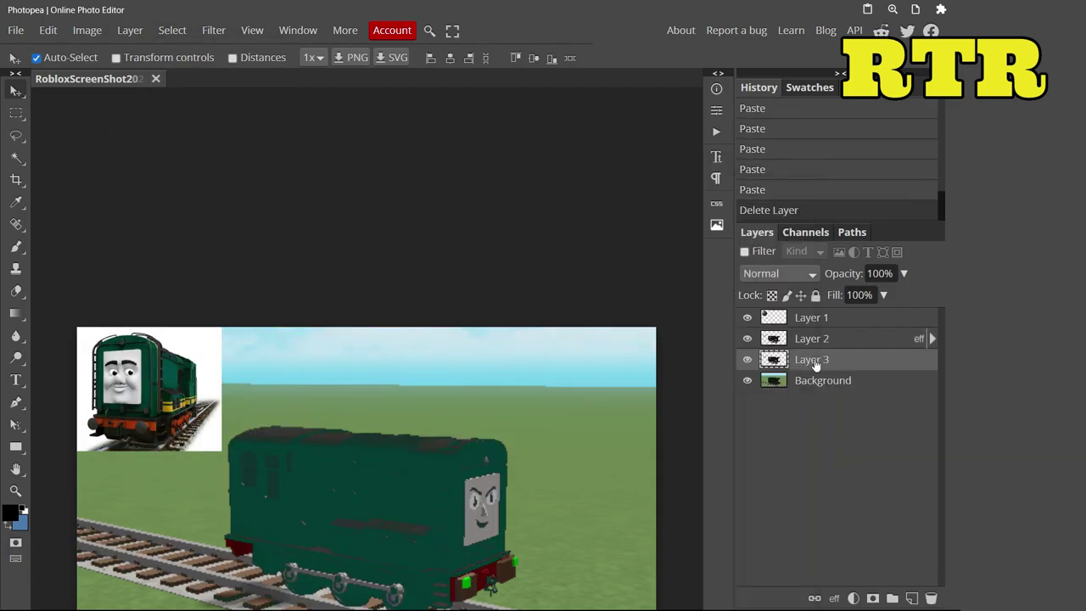
Apply a Color Overlay of dark green 04473d to Layer 3 and move it above Layer 2
right_click(802, 359)
click(721, 170)
click(478, 240)
click(302, 316)
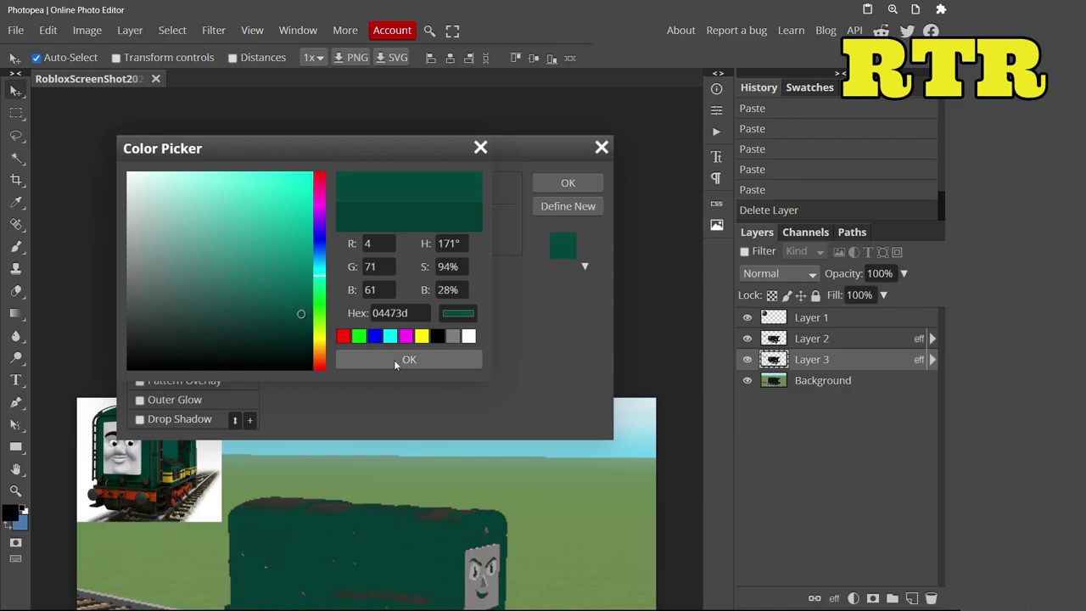
click(409, 359)
click(567, 183)
drag(789, 360, 798, 336)
Replace Layer 3 with freshly pasted engine pixels above Layer 2 and delete the surplus copies
right_click(801, 337)
click(721, 269)
key(ctrl+v)
key(ctrl+v)
key(ctrl+v)
key(ctrl+v)
shift+click(805, 380)
key(Delete)
Apply a dark green Color Overlay to the newly pasted Layer 3
right_click(802, 337)
click(743, 167)
click(140, 342)
key(Return)
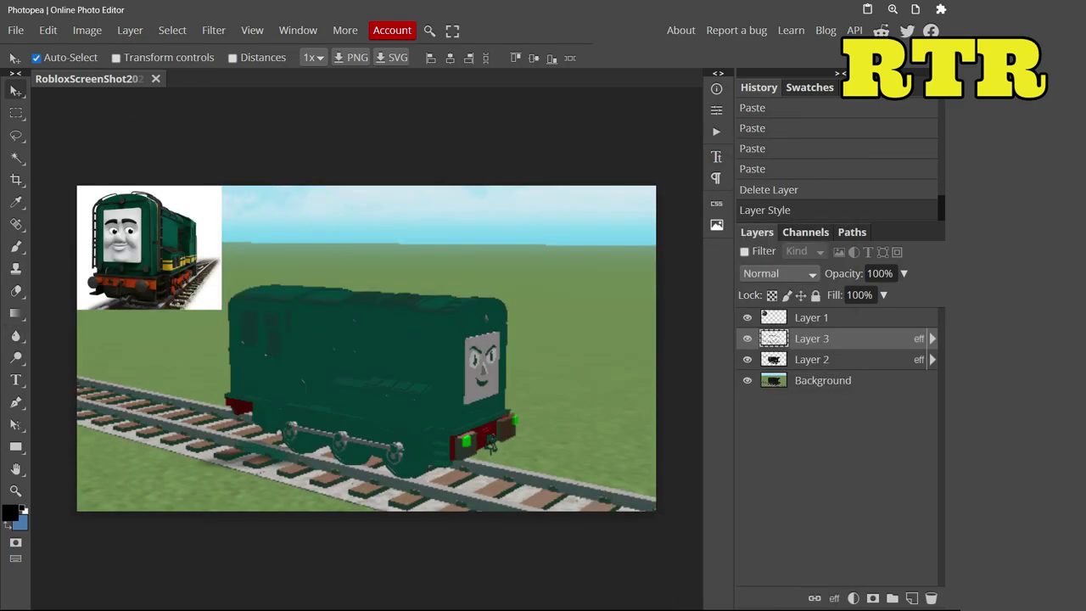
Erase the green tint from the face's eyes, eyebrows and mouth on Layers 3 and 2
key(e)
scroll(365, 348, right, 3)
scroll(367, 445, up, 4)
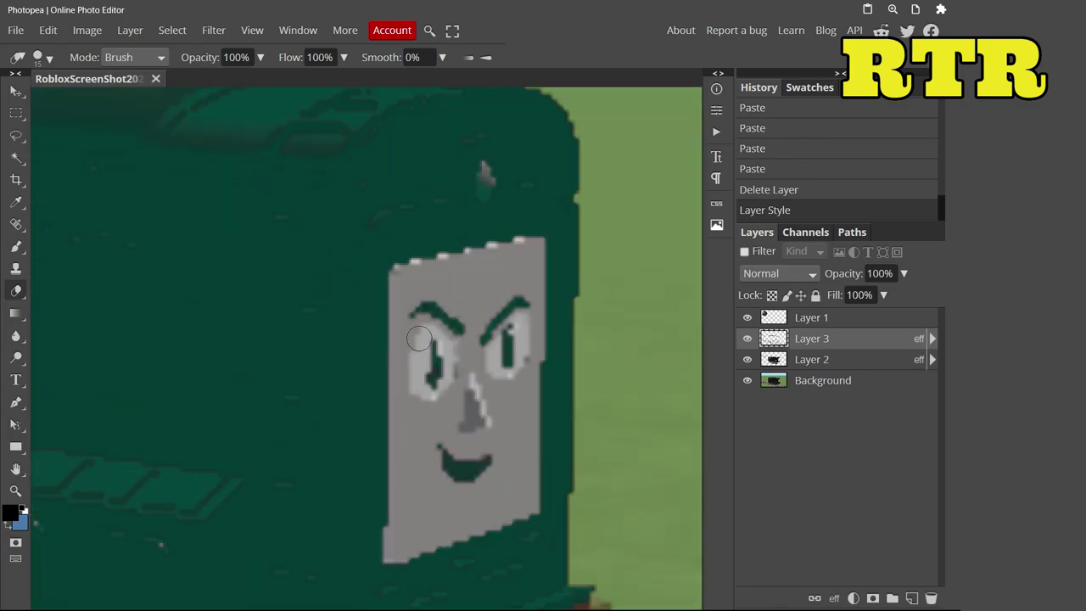
click(472, 384)
key(alt+bracketleft)
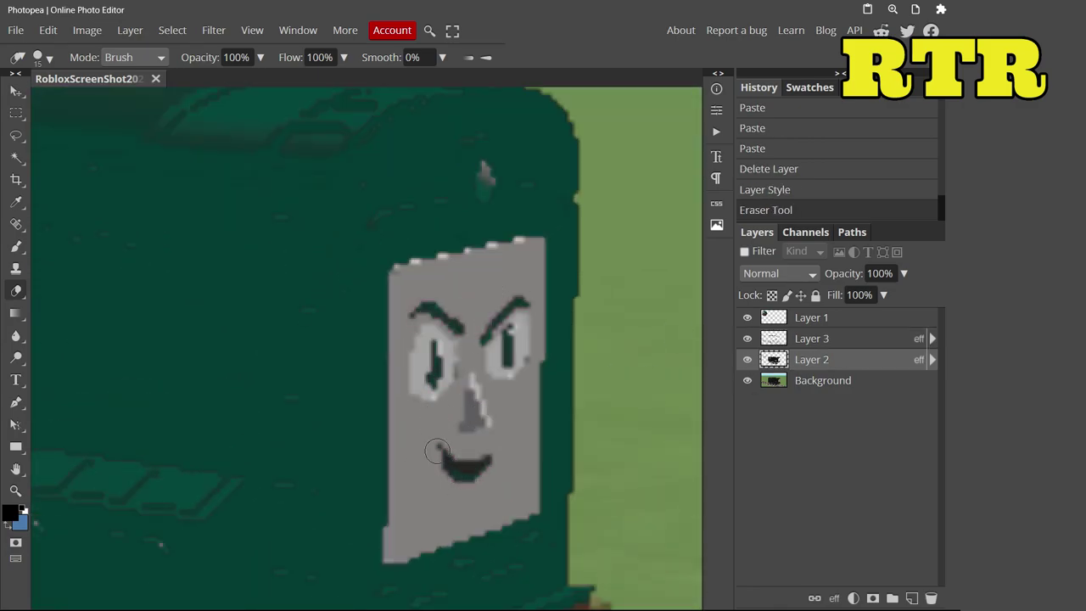
click(477, 312)
Erase the green on Layer 2 along the edge above the buffer beam, the coupling and around the front steps
scroll(402, 312, down, 3)
scroll(274, 512, down, 3)
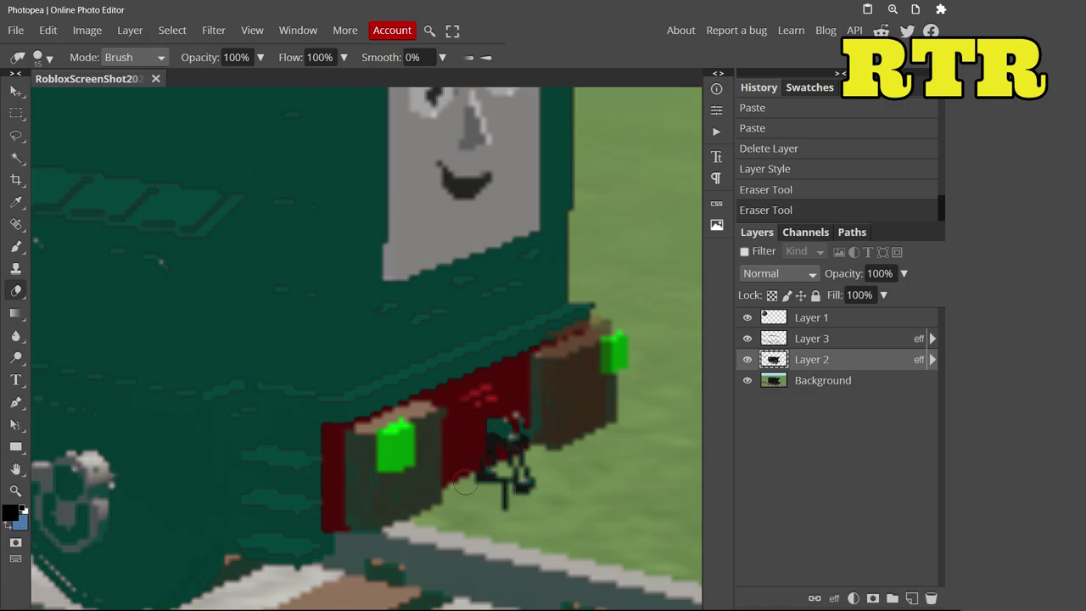
mouse_move(585, 311)
mouse_down()
mouse_move(332, 423)
mouse_move(309, 561)
mouse_move(292, 516)
mouse_move(239, 544)
mouse_move(241, 446)
mouse_move(368, 424)
mouse_up()
mouse_move(241, 397)
mouse_down()
mouse_move(256, 501)
mouse_move(256, 427)
mouse_move(301, 541)
mouse_move(309, 475)
mouse_up()
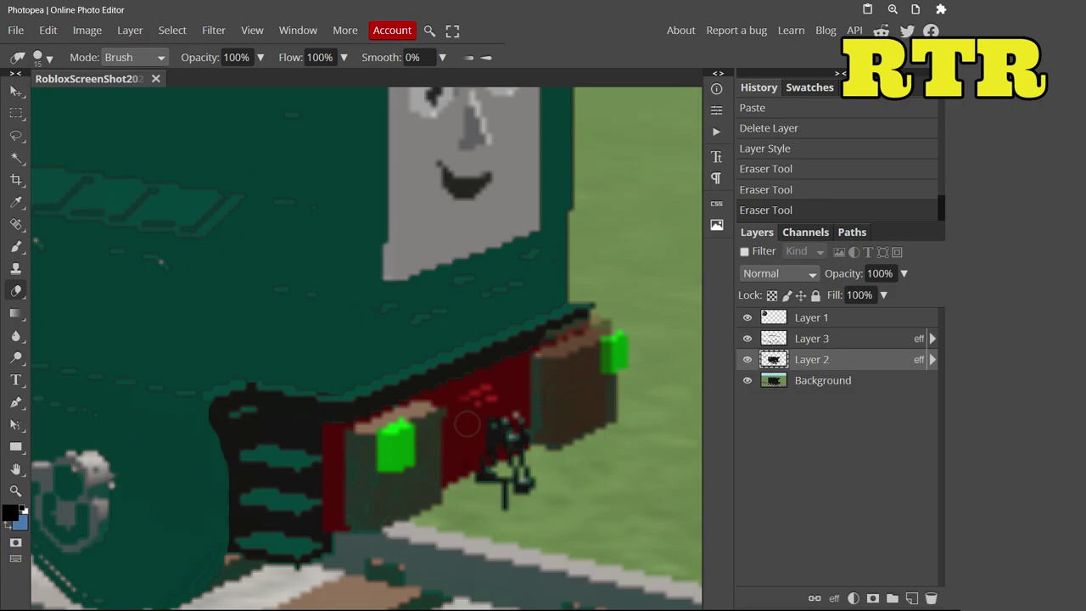
Erase the remaining green tint on Layer 3 from the buffer beam, buffers and front steps
key(alt+])
drag(466, 424, 379, 516)
click(572, 360)
click(573, 361)
scroll(286, 417, down, 1)
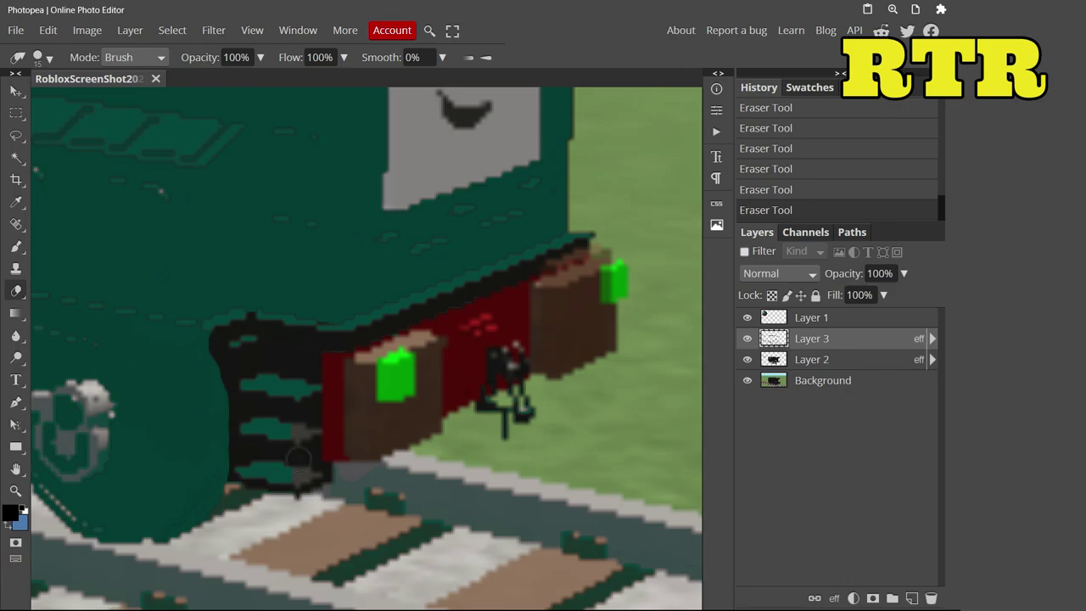
Set the eraser size to 53 px and erase the green tint from the track in front of the engine
scroll(298, 344, down, 5)
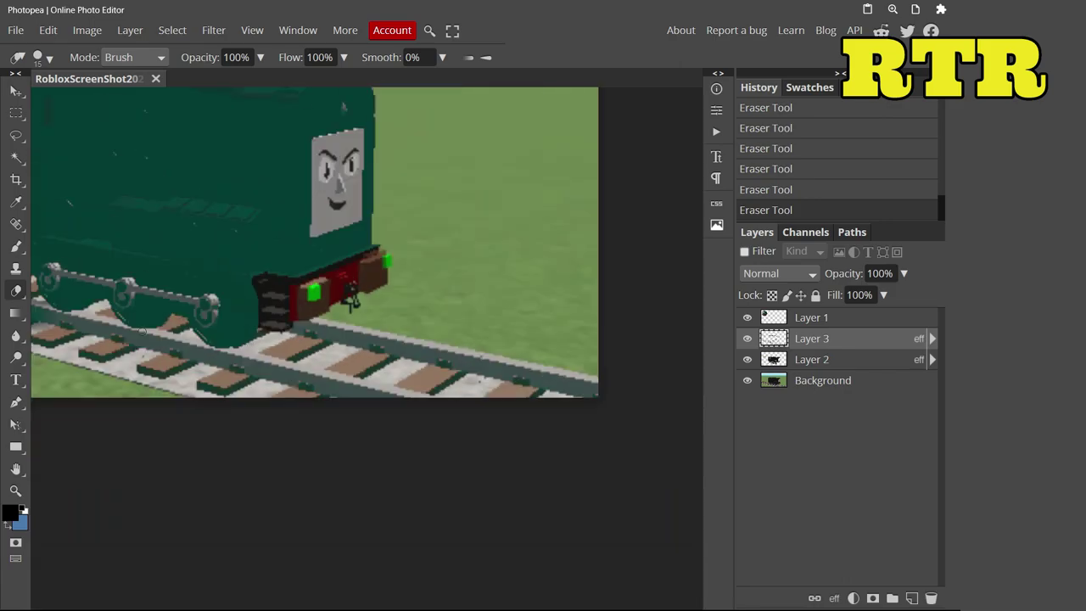
scroll(439, 450, up, 5)
scroll(251, 458, down, 5)
click(37, 57)
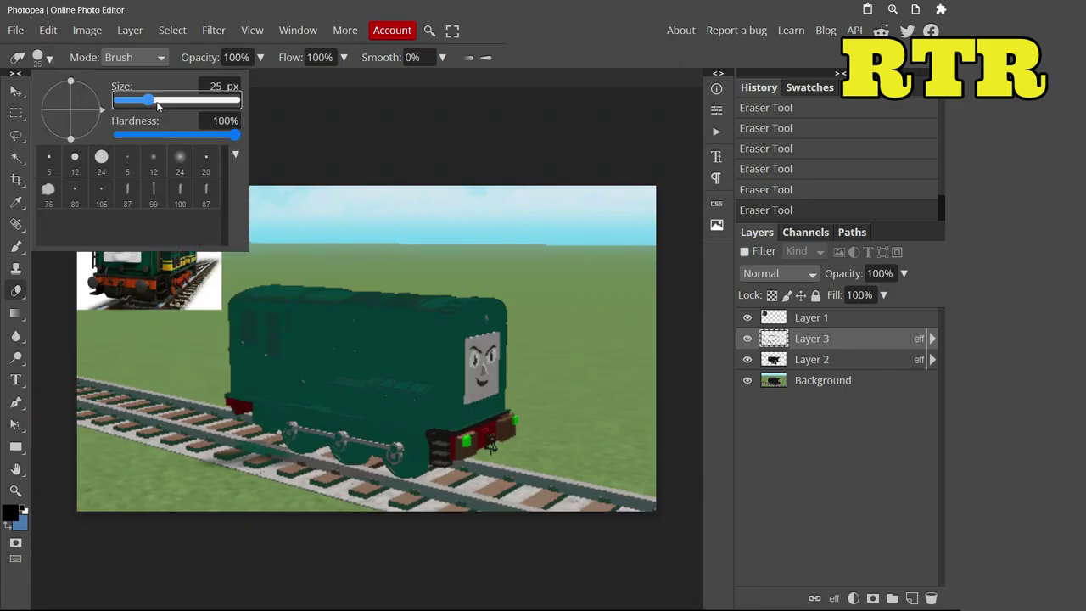
key(Escape)
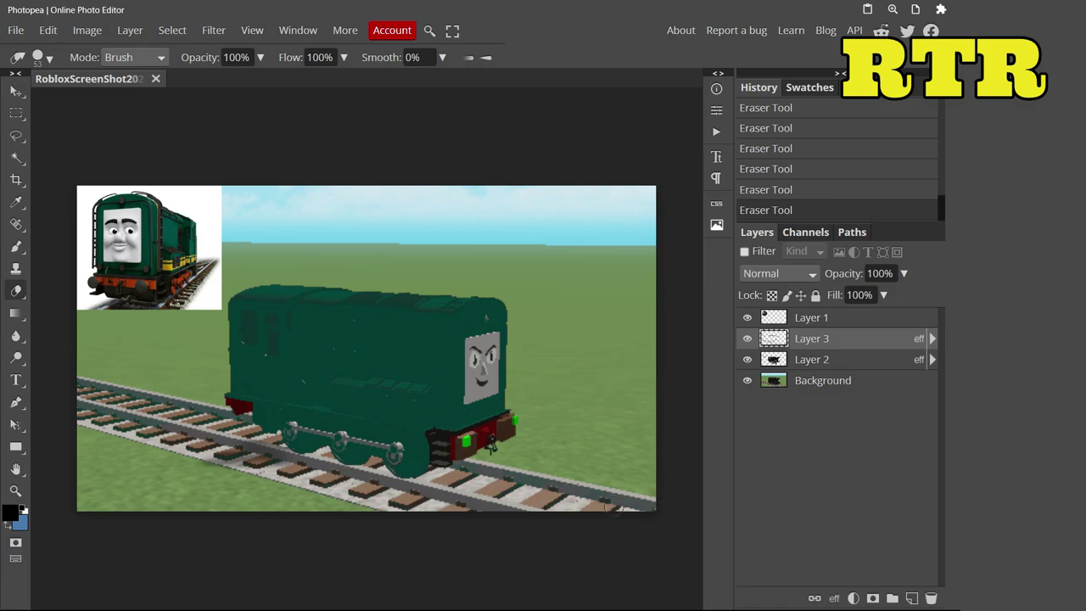
Erase the green from the wheels, underframe and coupling rods on Layers 2 and 3
scroll(386, 521, up, 5)
click(811, 359)
mouse_move(475, 458)
mouse_down()
mouse_move(135, 356)
mouse_move(129, 325)
mouse_move(594, 492)
mouse_move(670, 416)
mouse_move(115, 316)
mouse_up()
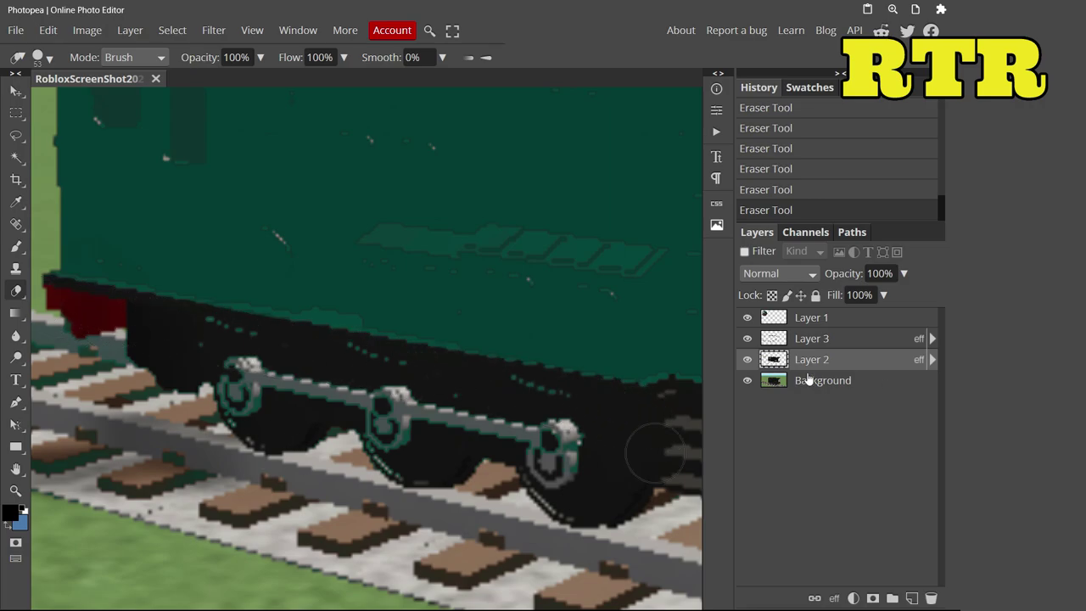
click(811, 339)
Select the grey coupling rods and cranks on the Background layer with the Magic Wand
click(823, 380)
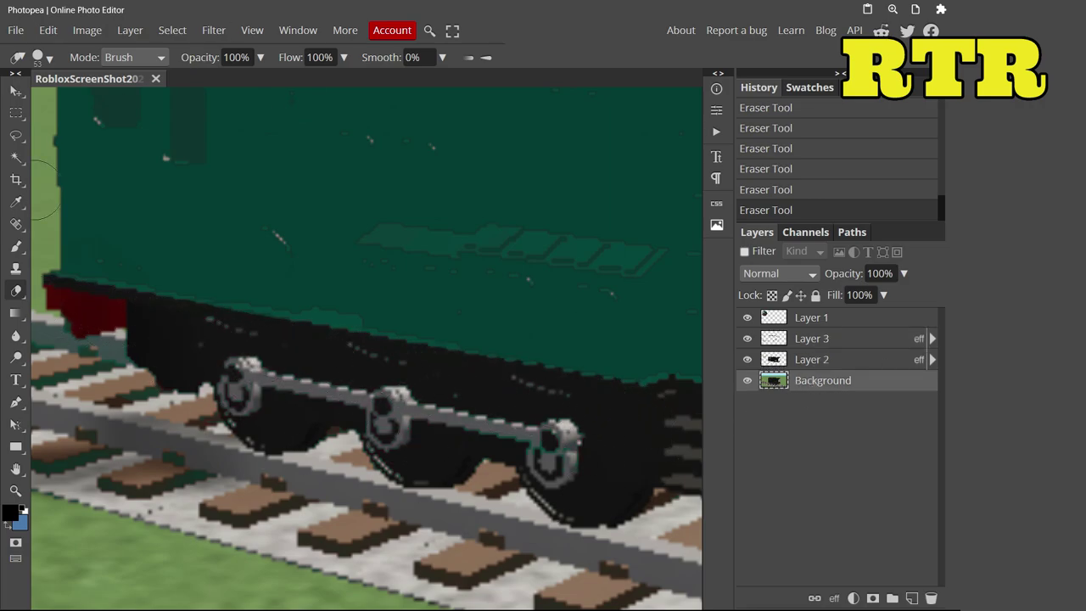
click(16, 158)
click(382, 403)
shift+click(255, 365)
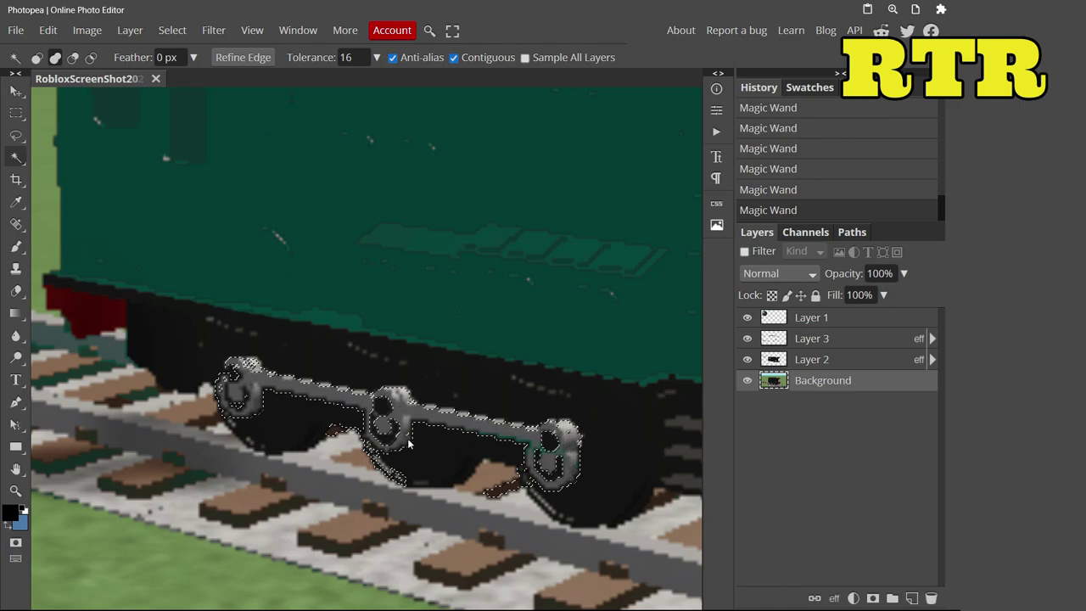
Copy the selected coupling rods onto one new layer above the Background
key(ctrl+v)
key(ctrl+v)
key(ctrl+v)
key(ctrl+v)
key(ctrl+v)
Apply a dark crimson Color Overlay to the coupling rods' layer
right_click(812, 380)
click(718, 176)
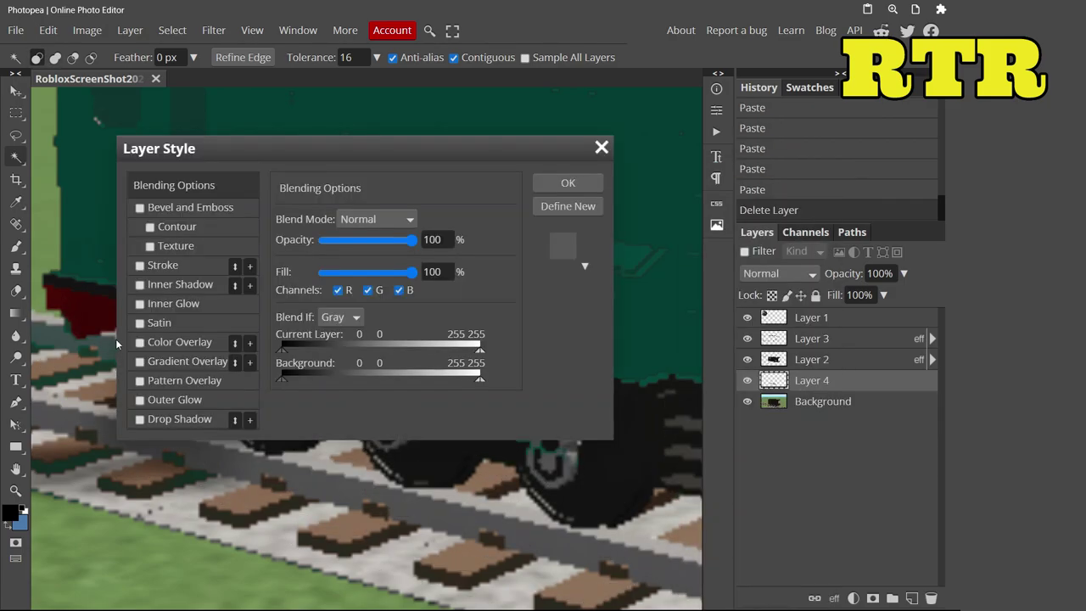
click(169, 342)
click(478, 238)
drag(300, 313, 276, 306)
click(412, 359)
click(568, 182)
Erase the stray overlay patches around the wheels and track on Layer 4
click(15, 290)
drag(333, 515, 398, 548)
scroll(398, 548, down, 1)
drag(496, 483, 437, 479)
scroll(437, 480, down, 2)
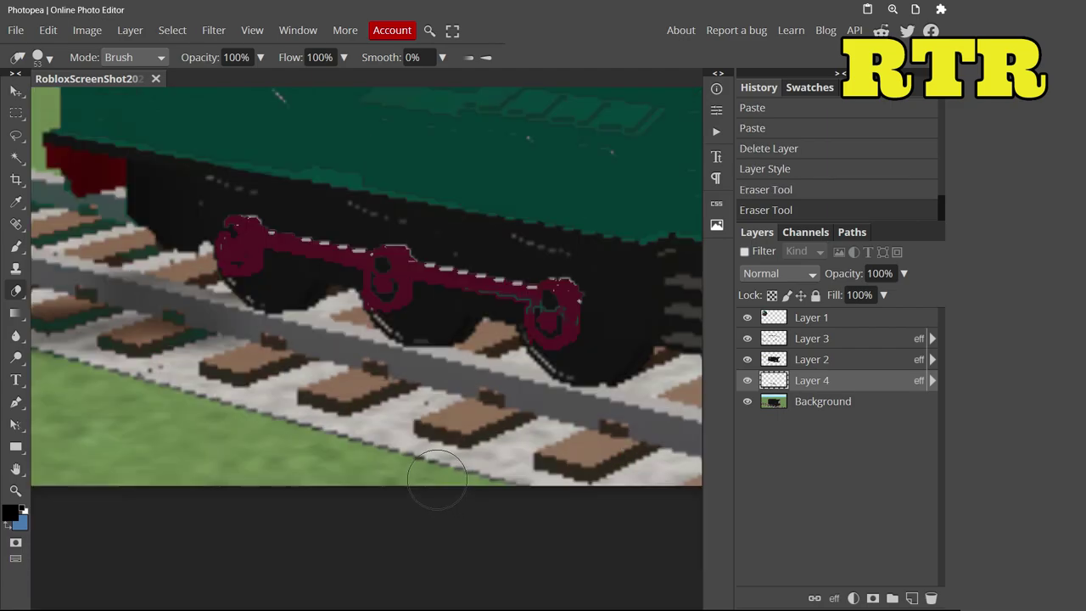
Change the Color Overlay of the coupling rods on Layer 4 to dark red
scroll(437, 479, down, 3)
scroll(437, 480, up, 1)
double_click(812, 380)
click(563, 245)
click(409, 359)
click(567, 182)
Erase the green from the large rear cab window on Layer 2 with a 9 px eraser
scroll(197, 295, down, 1)
scroll(198, 295, up, 3)
key(v)
click(198, 294)
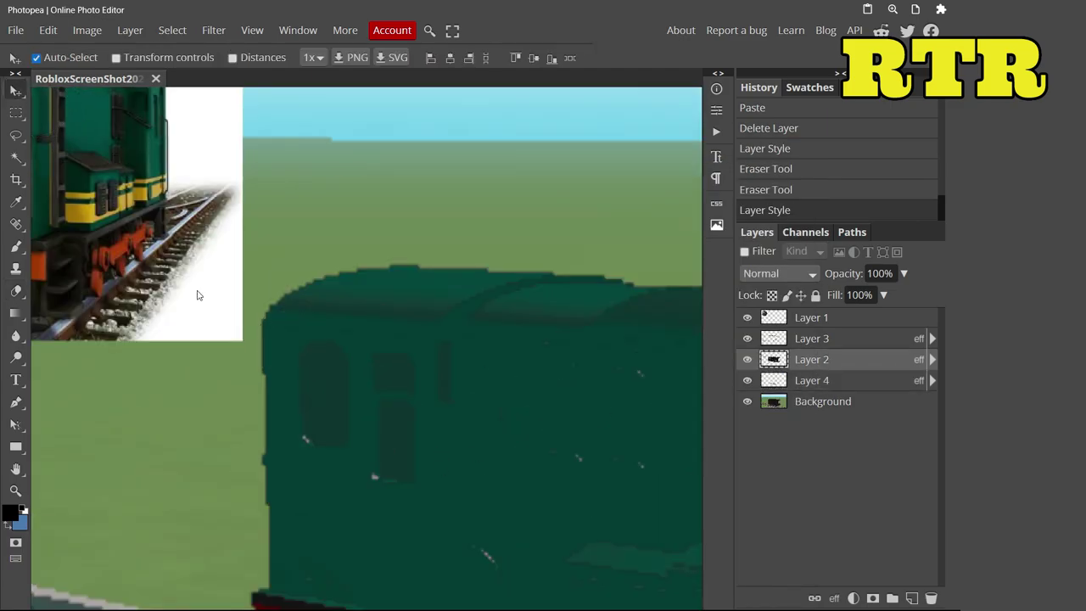
key(e)
scroll(322, 390, up, 2)
right_click(327, 387)
drag(321, 379, 335, 428)
right_click(306, 465)
mouse_move(306, 465)
mouse_down()
mouse_move(293, 432)
mouse_move(286, 329)
mouse_up()
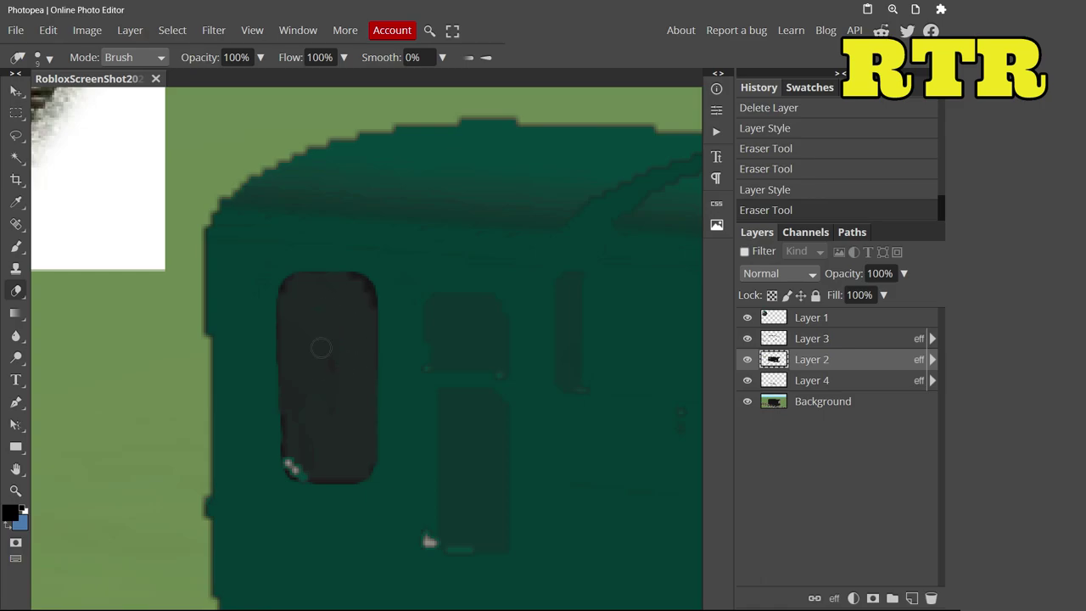
Erase the green from the narrow side window and the lower and upper door windows on Layer 2
scroll(567, 305, down, 3)
click(561, 311)
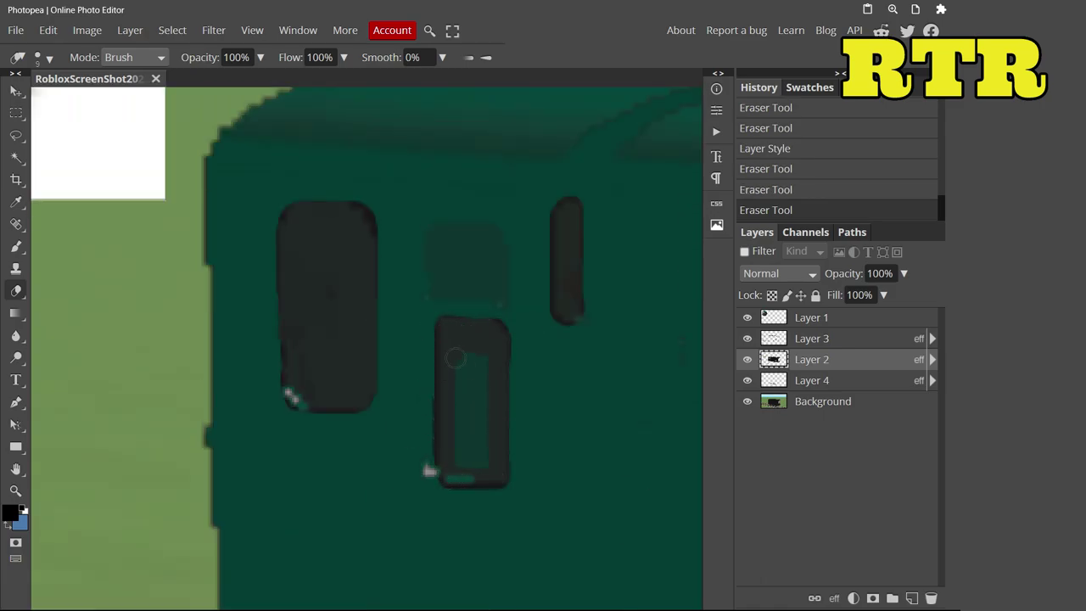
click(454, 452)
scroll(441, 433, up, 6)
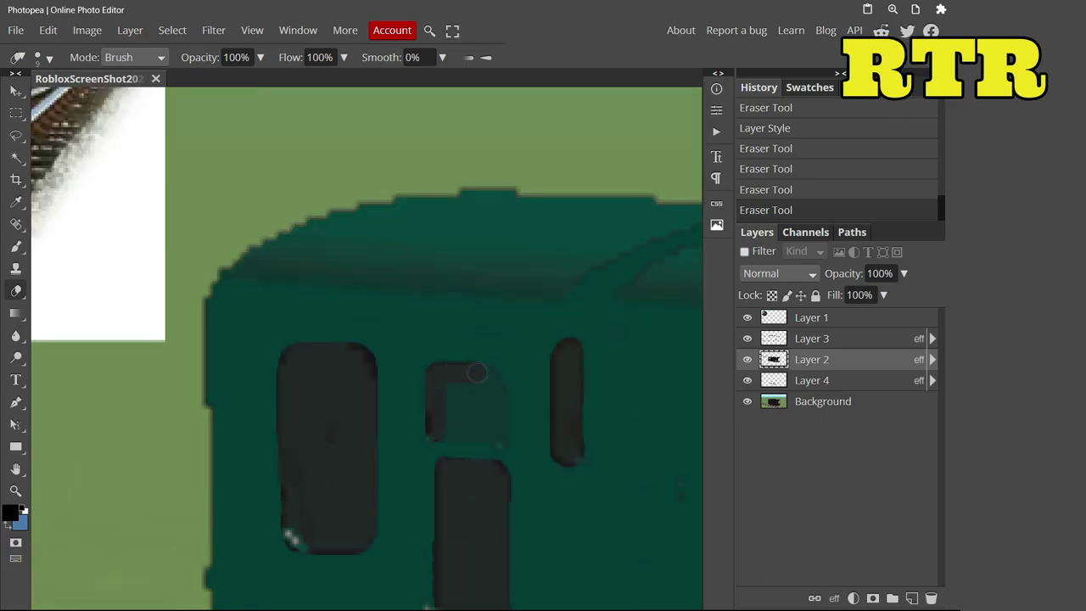
key(ctrl+z)
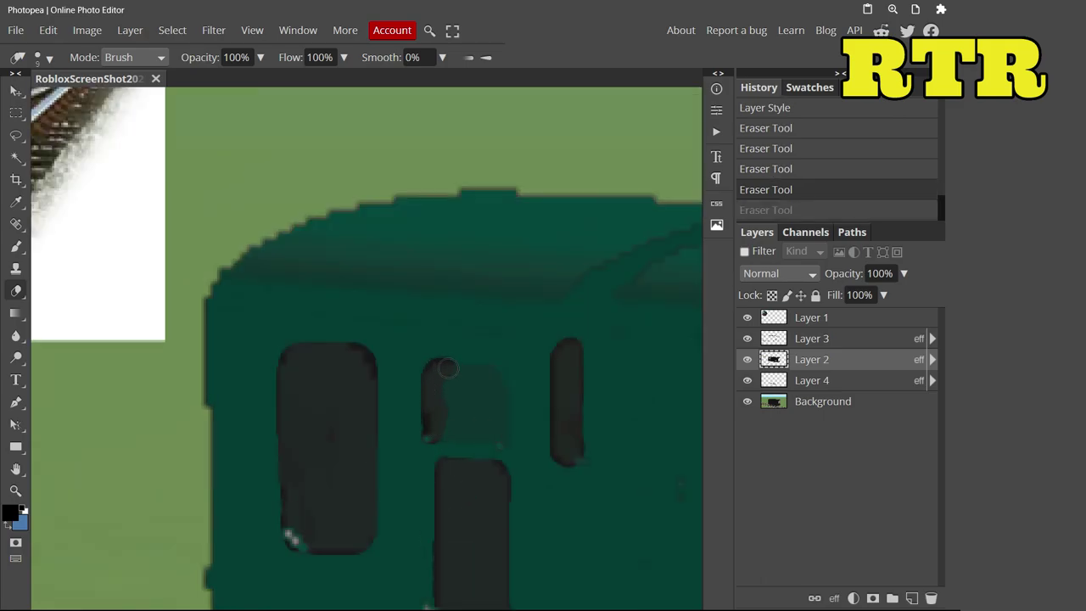
click(496, 414)
scroll(497, 415, down, 5)
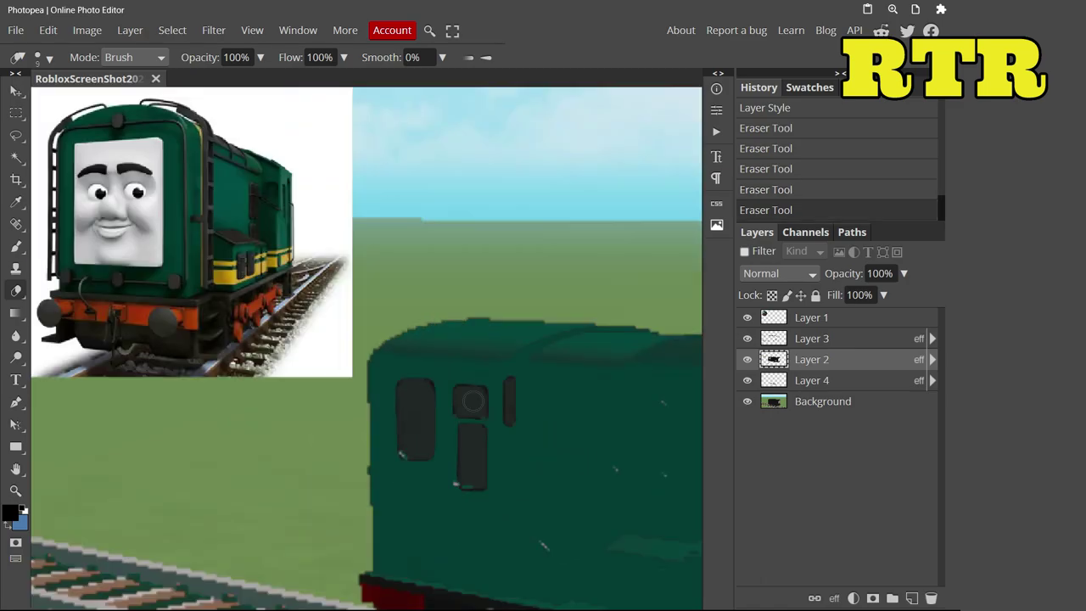
Erase the green from the ribbed panels on the engine's side on Layers 2 and 3
scroll(260, 356, up, 6)
scroll(261, 357, up, 3)
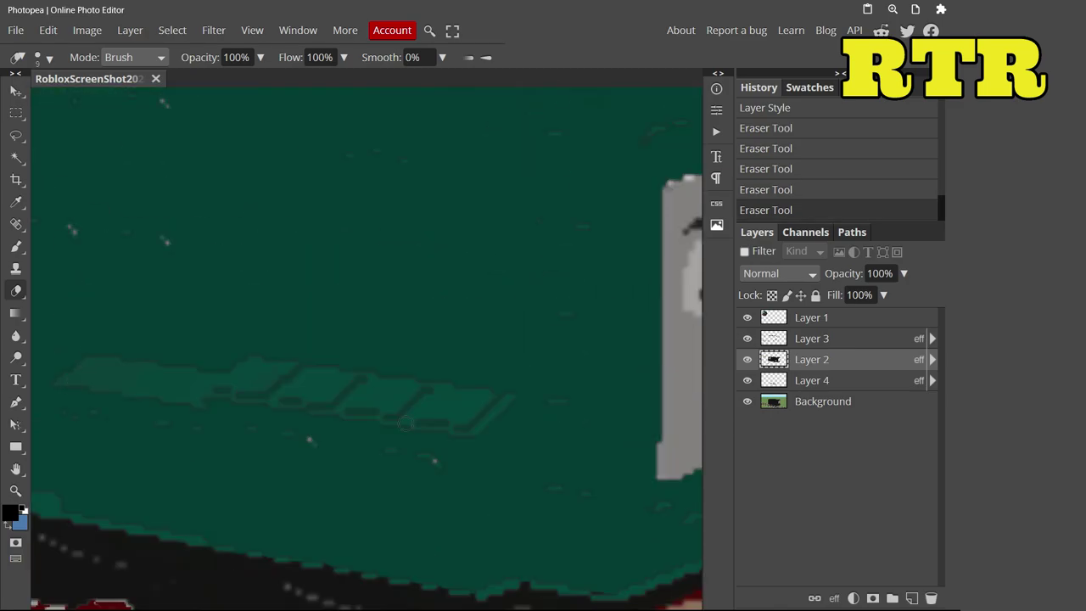
click(805, 338)
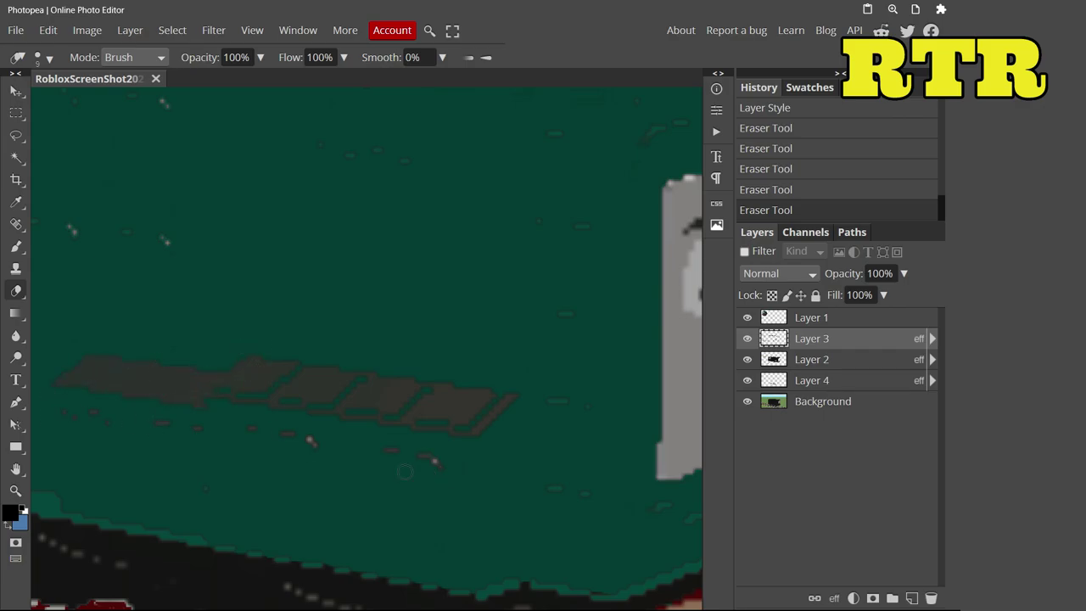
scroll(405, 471, down, 5)
scroll(475, 288, up, 5)
Erase the green from the front end of the roof just behind the face on Layers 2 and 3
click(789, 359)
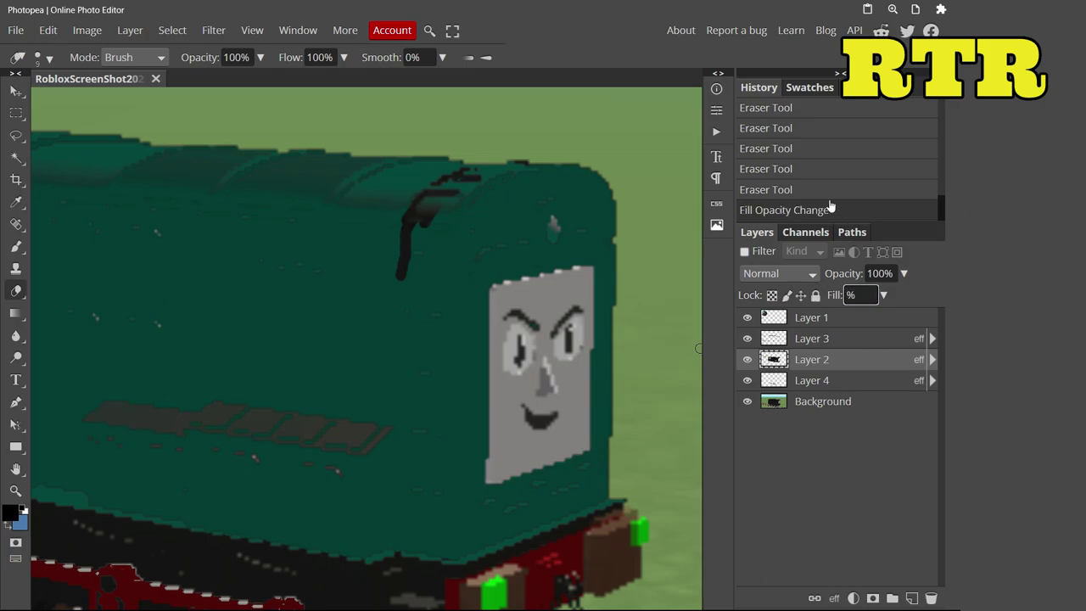
click(801, 175)
drag(450, 216, 479, 178)
shift+click(811, 337)
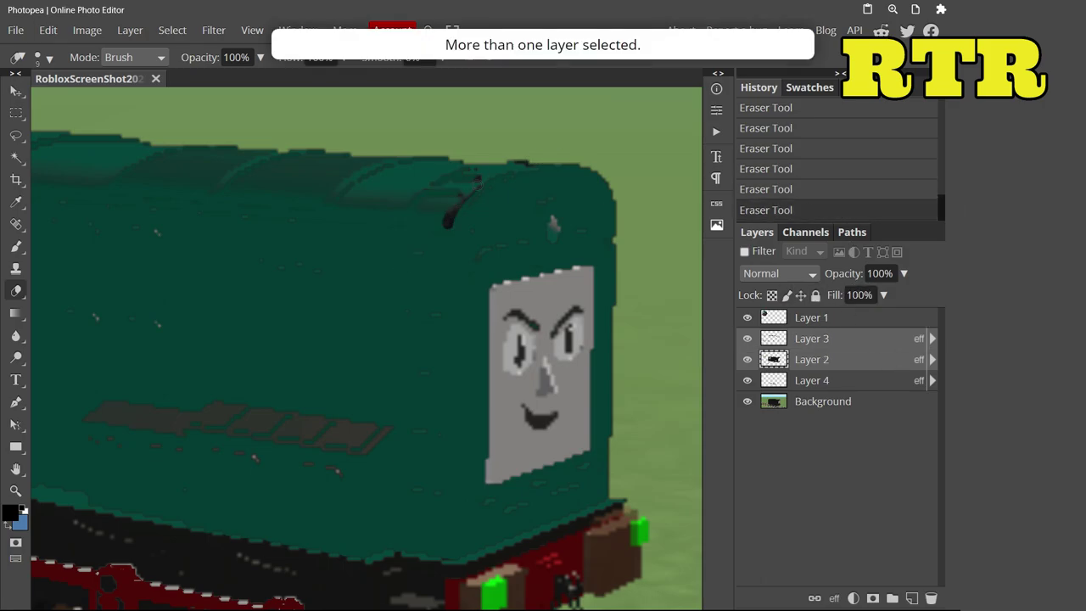
click(810, 338)
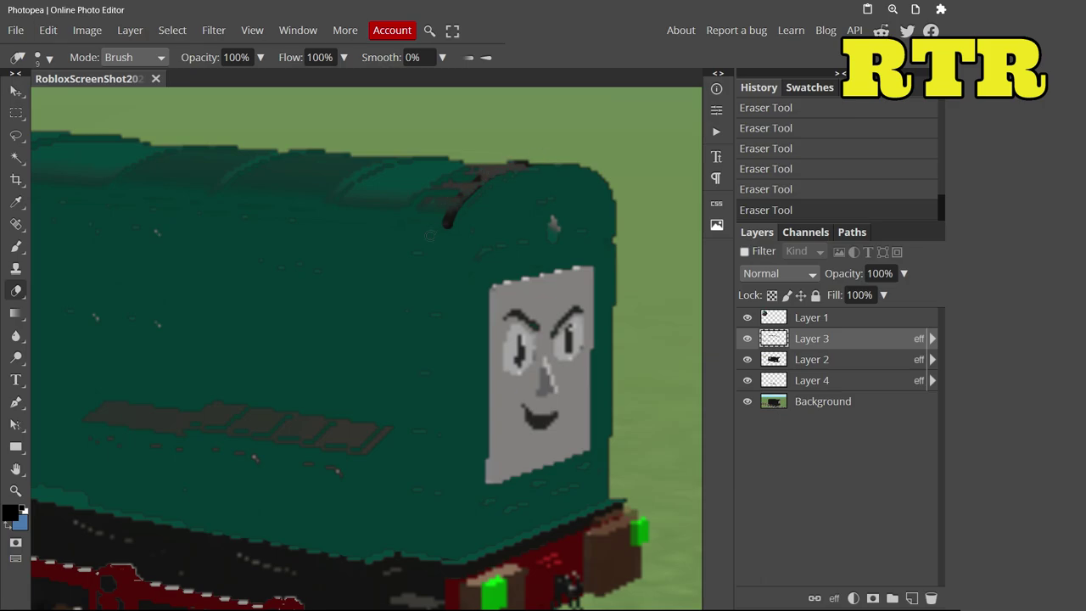
Erase the green on Layer 2 in a wide vertical band behind the face, from the roof to the underframe
click(811, 359)
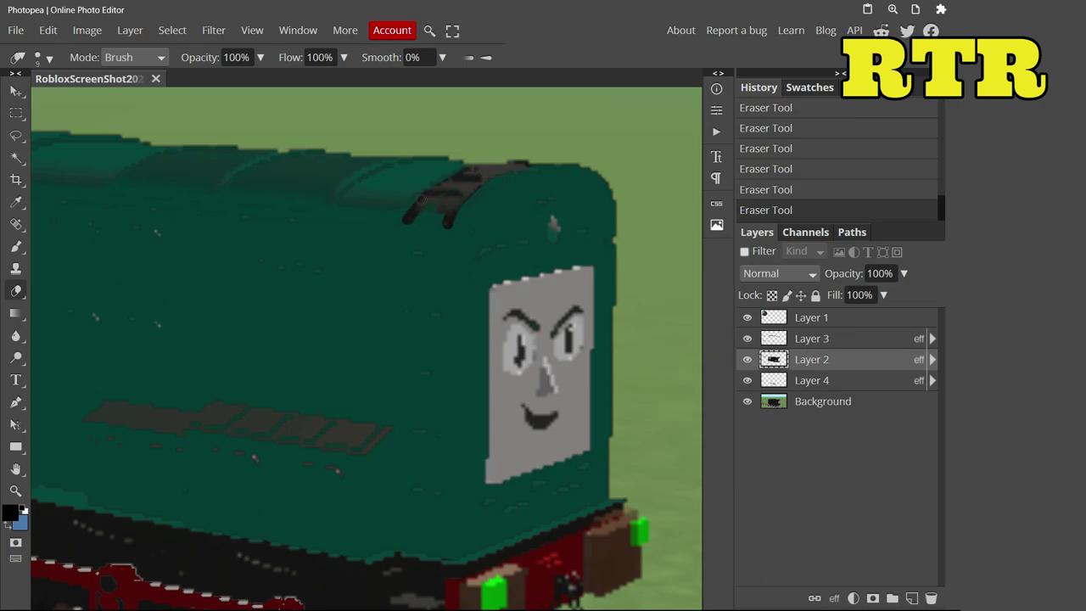
drag(402, 272, 391, 481)
mouse_move(429, 561)
mouse_down()
mouse_move(429, 364)
mouse_move(445, 240)
mouse_up()
right_click(371, 466)
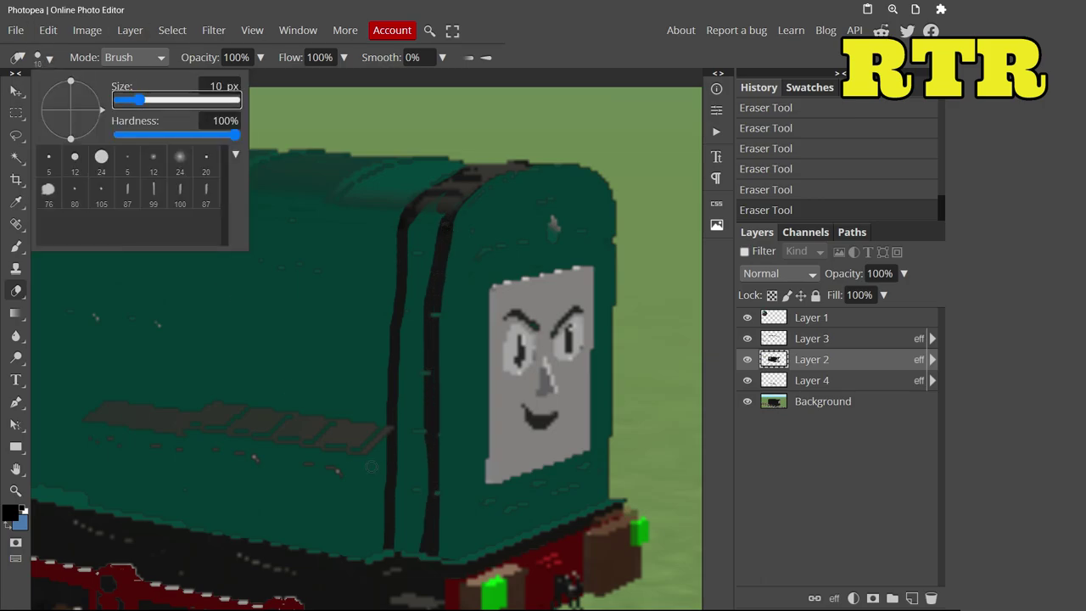
mouse_move(399, 560)
mouse_down()
mouse_move(420, 208)
mouse_move(416, 533)
mouse_up()
Set the foreground color to the reference engine's dark yellow and activate the Brush tool with Layer 1 selected
scroll(406, 391, down, 5)
scroll(406, 391, up, 3)
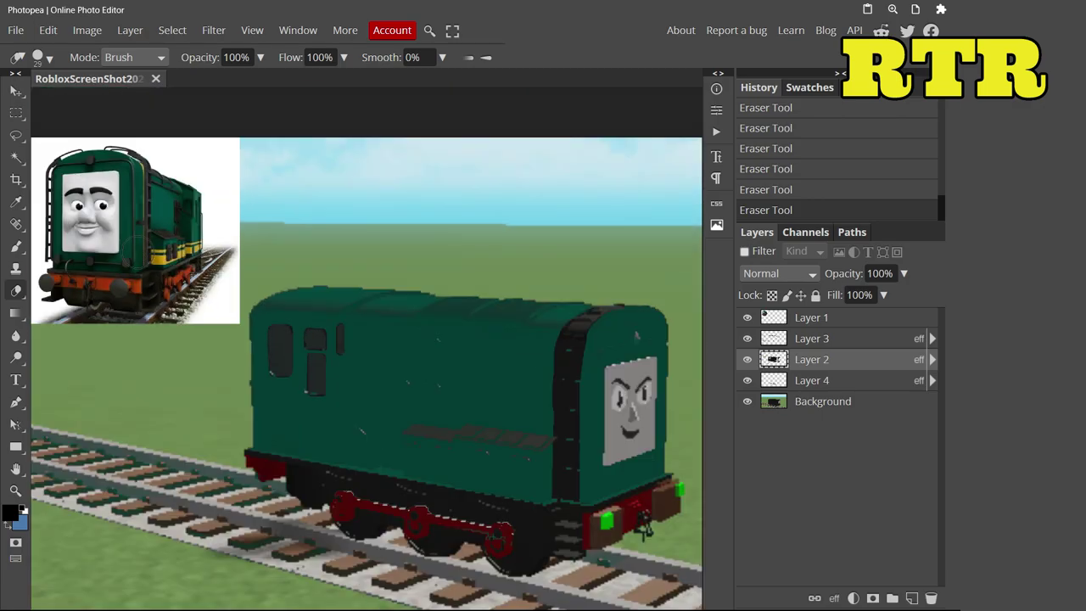
click(811, 317)
click(10, 513)
click(407, 360)
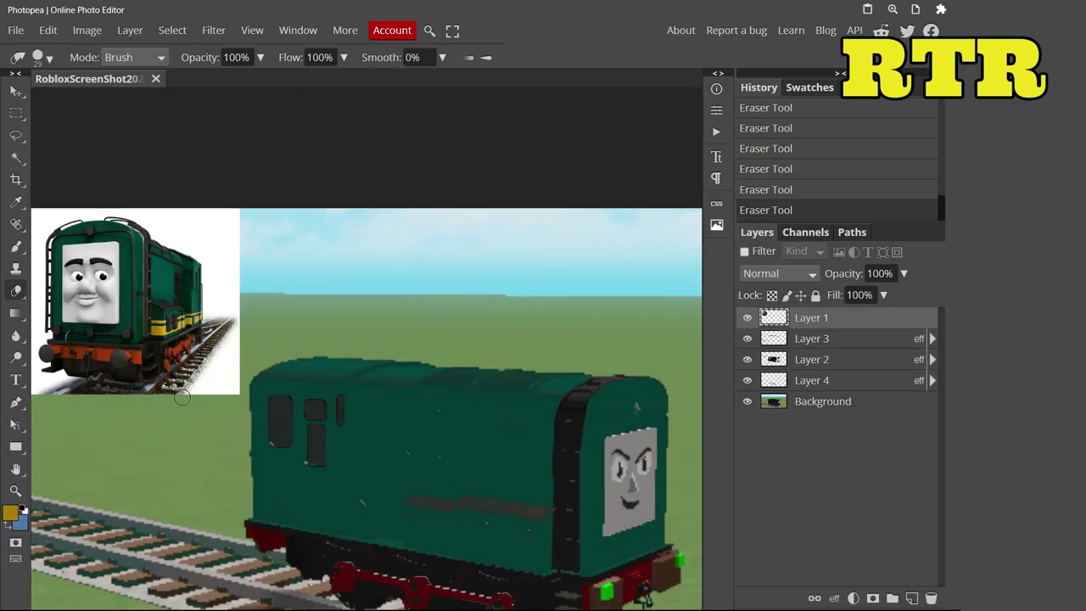
scroll(591, 433, up, 5)
click(16, 246)
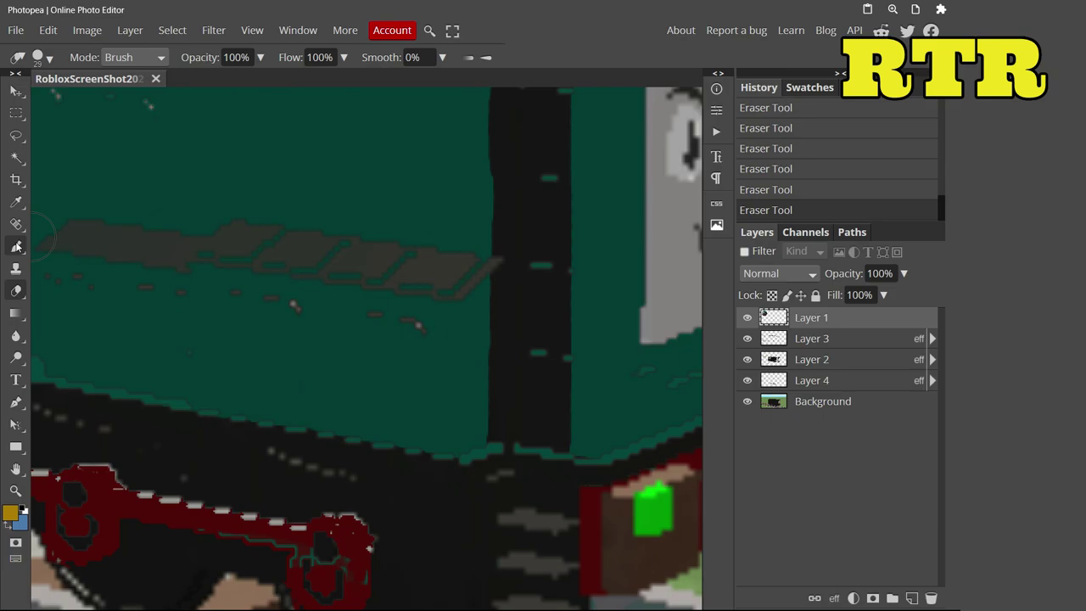
Try to paint a dark yellow stripe along the engine's lower side on Layer 1, and undo the stroke
drag(49, 280, 326, 327)
key(ctrl+z)
scroll(430, 299, down, 5)
scroll(430, 298, up, 4)
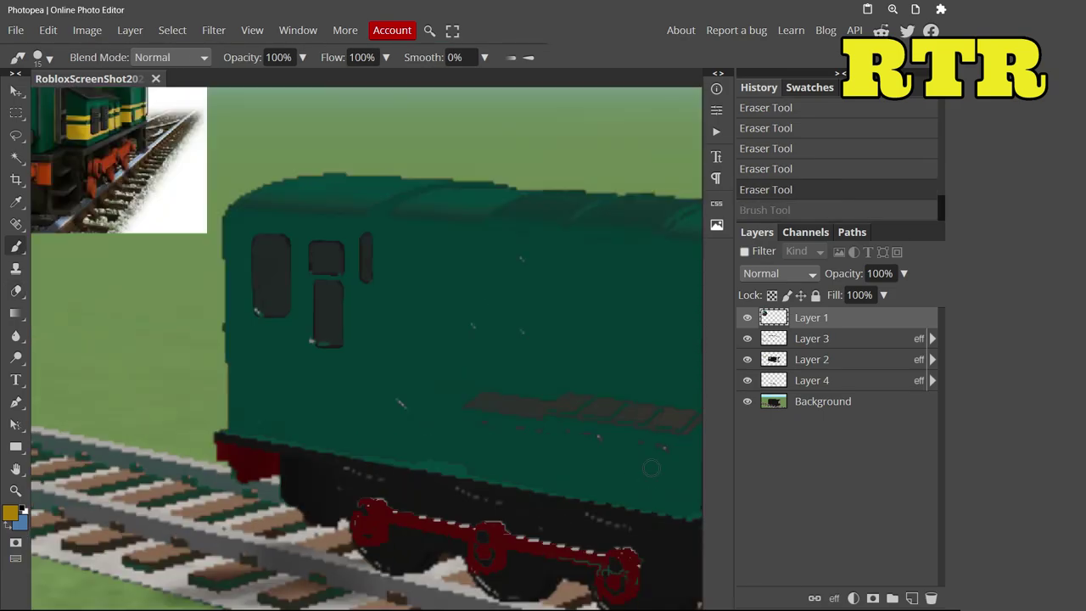
Paint a dark yellow vertical stripe at the body's front edge and a stripe along the lower side below the grey ledge on Layer 1
scroll(431, 299, up, 2)
drag(413, 148, 422, 509)
scroll(413, 506, up, 2)
mouse_move(393, 432)
mouse_down()
mouse_move(308, 431)
mouse_move(109, 397)
mouse_up()
scroll(344, 407, down, 2)
drag(416, 460, 485, 471)
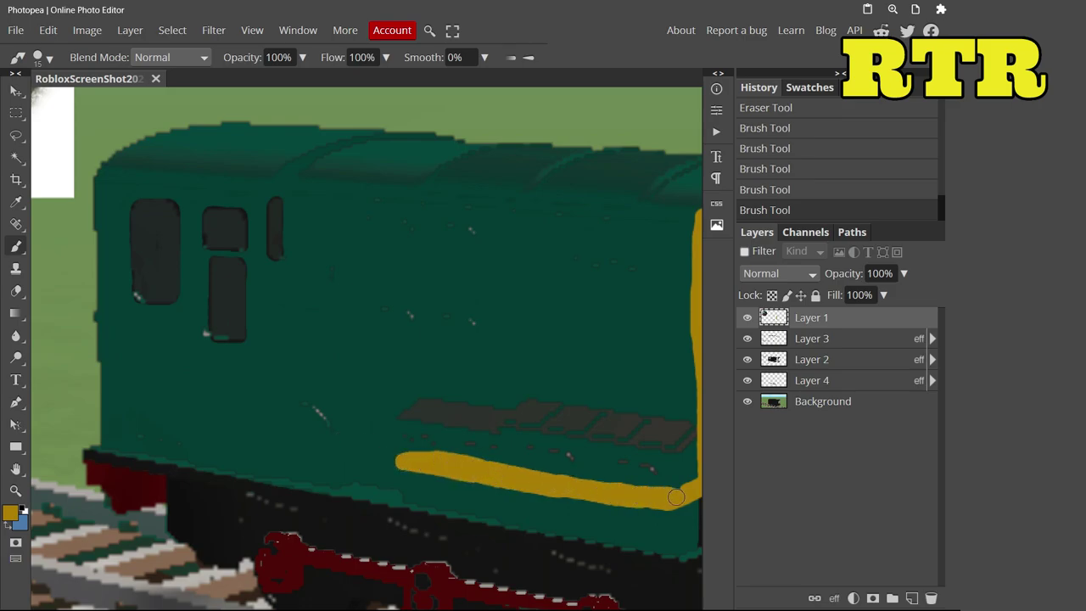
Thin and even out the lower yellow stripe with alternating eraser and brush strokes, and square off its rear end
click(15, 293)
drag(412, 448, 494, 446)
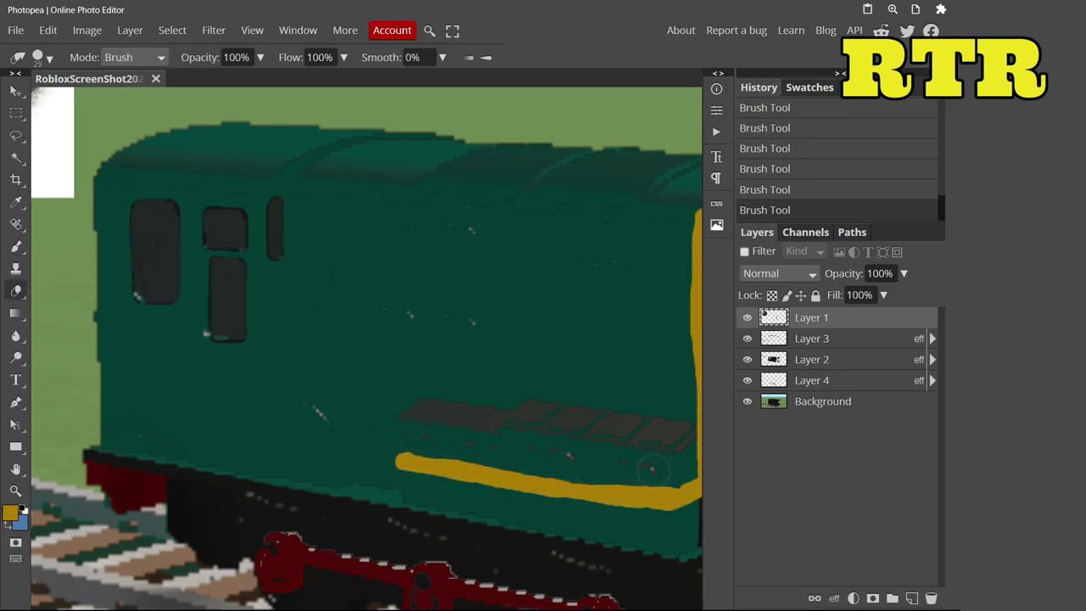
click(15, 246)
click(15, 290)
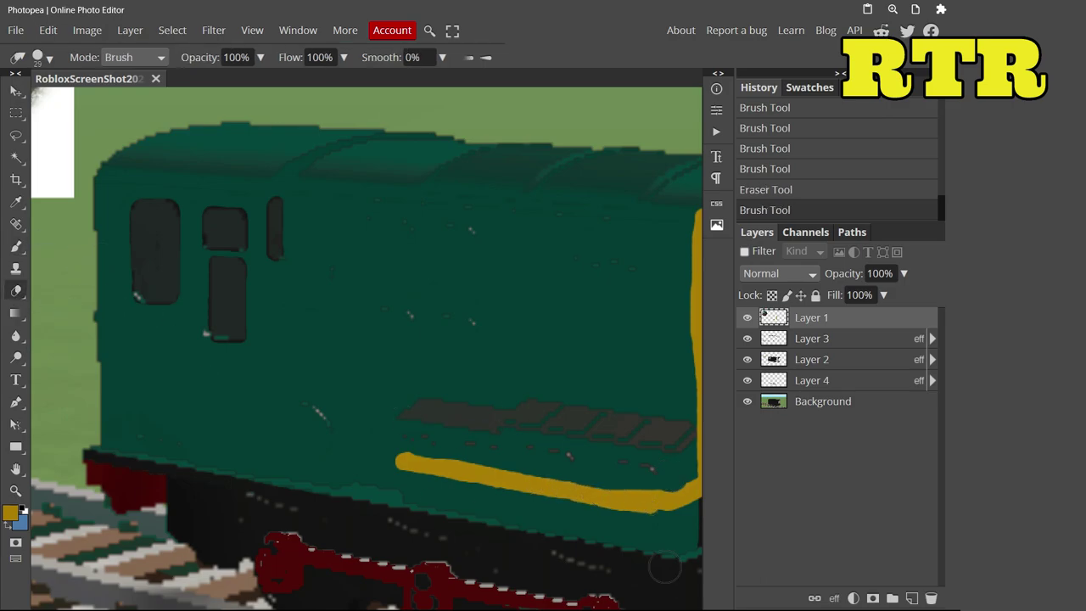
drag(645, 511, 412, 471)
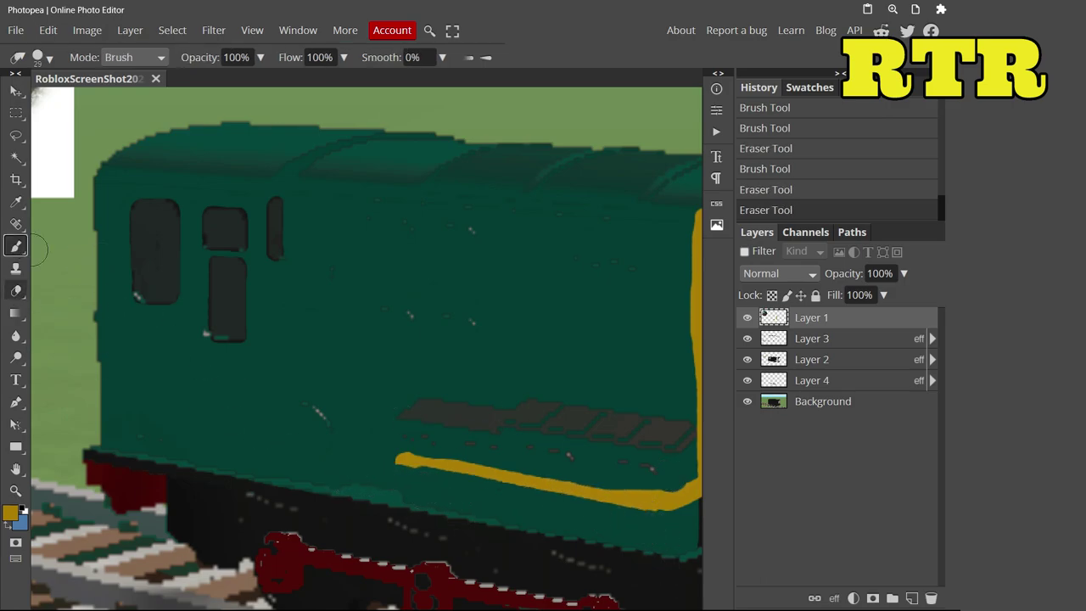
key(b)
drag(651, 506, 651, 507)
click(16, 290)
drag(398, 451, 399, 471)
Paint a dark yellow stripe from the cab's rear edge to the grey ledge, stepping up partway, and tidy the step
key(b)
mouse_move(106, 400)
mouse_down()
mouse_move(285, 431)
mouse_move(397, 432)
mouse_up()
key(e)
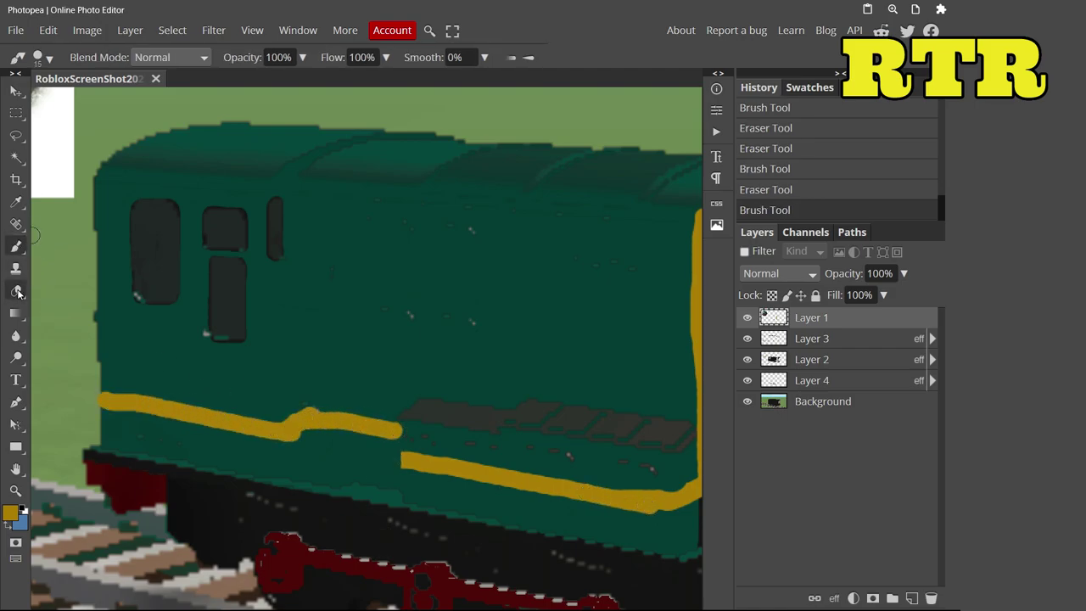
key(b)
mouse_move(321, 397)
mouse_down()
mouse_move(307, 404)
mouse_move(352, 418)
mouse_up()
key(e)
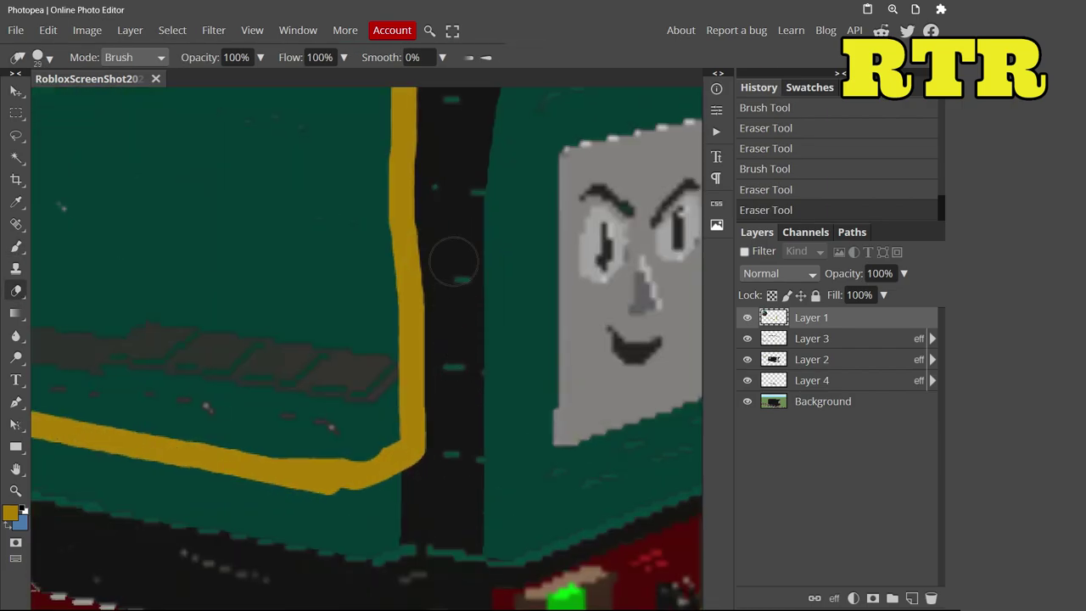
Erase the vertical stripe's overlap onto the black band behind the face and repaint the stripe straight along that edge
mouse_move(454, 262)
mouse_down()
mouse_move(432, 286)
mouse_move(415, 526)
mouse_up()
key(b)
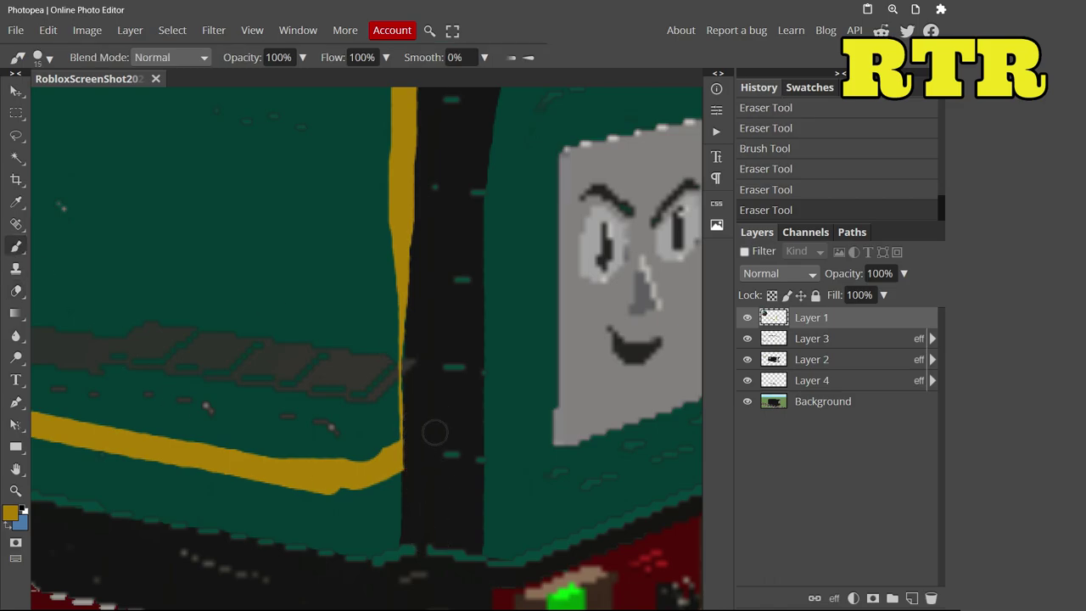
drag(397, 462, 405, 178)
Reduce the brush to 8 px and paint a thin yellow stripe just above the lower stripe under the grey ledge
scroll(294, 357, up, 3)
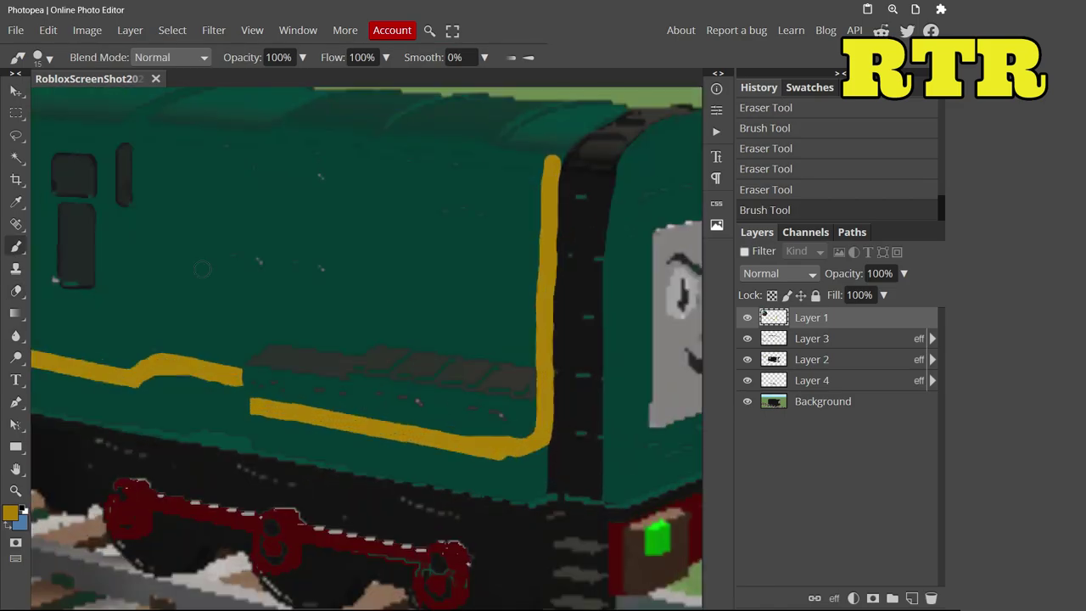
click(40, 57)
drag(246, 386, 535, 435)
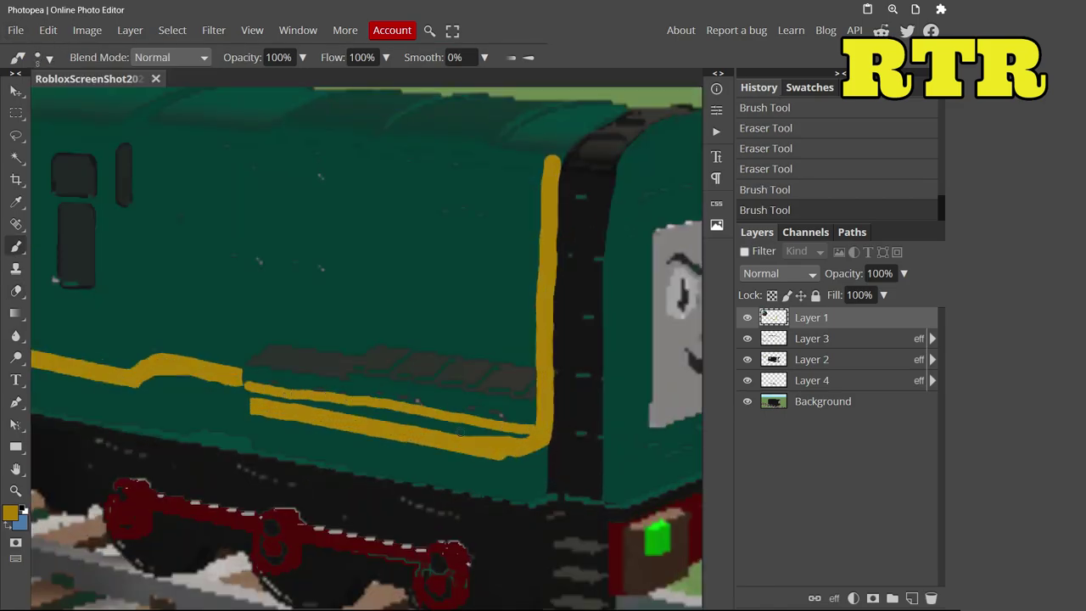
Try a thin vertical stripe just inside the front vertical stripe, and erase it
scroll(366, 339, up, 3)
drag(598, 455, 596, 401)
key(ctrl+z)
mouse_move(593, 524)
mouse_down()
mouse_move(601, 258)
mouse_move(579, 509)
mouse_up()
key(e)
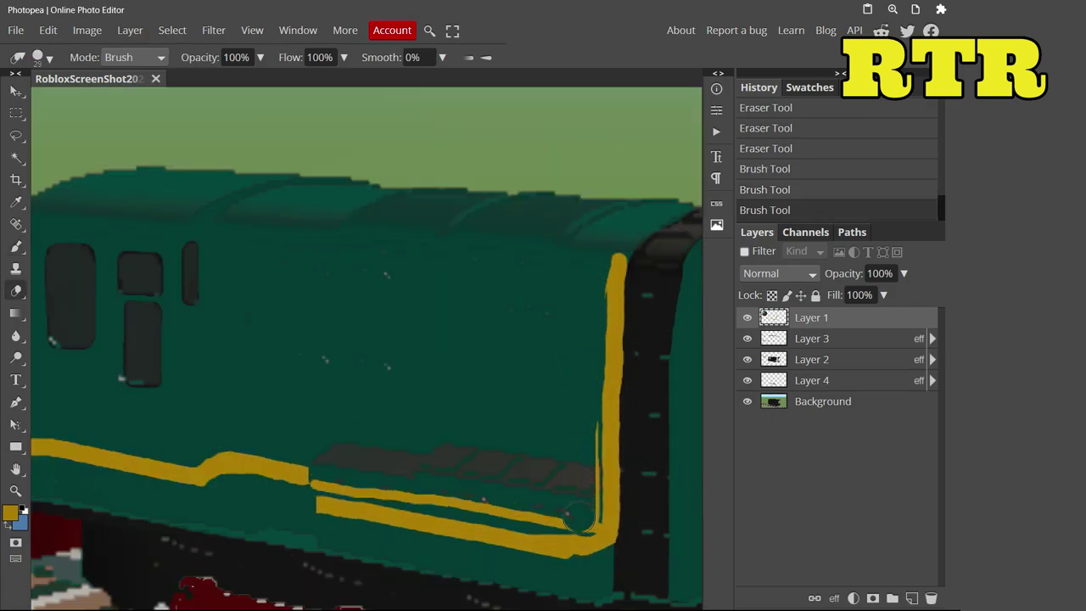
Retouch the front end of the rear yellow stripe and paint a thin stripe above its raised section
click(15, 246)
drag(290, 475, 305, 482)
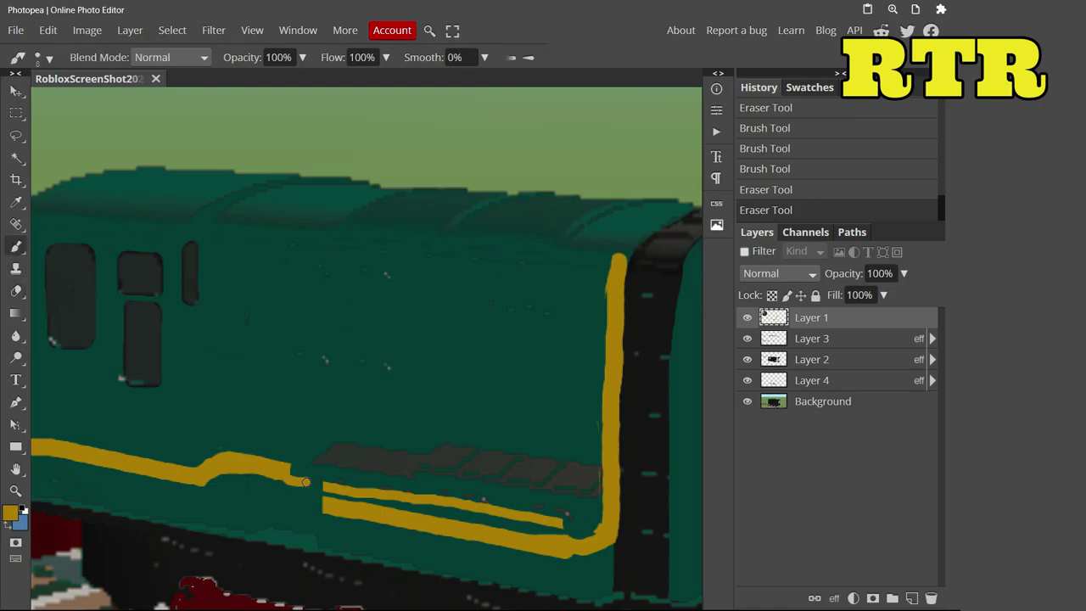
drag(260, 448, 212, 447)
key(ctrl+z)
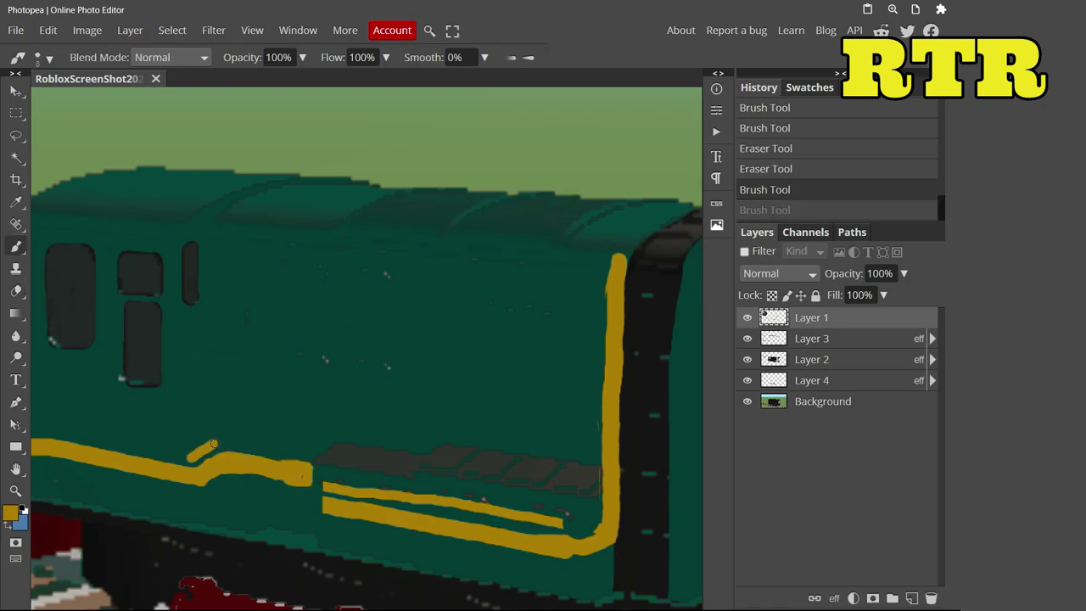
drag(283, 448, 322, 454)
key(e)
scroll(322, 454, down, 5)
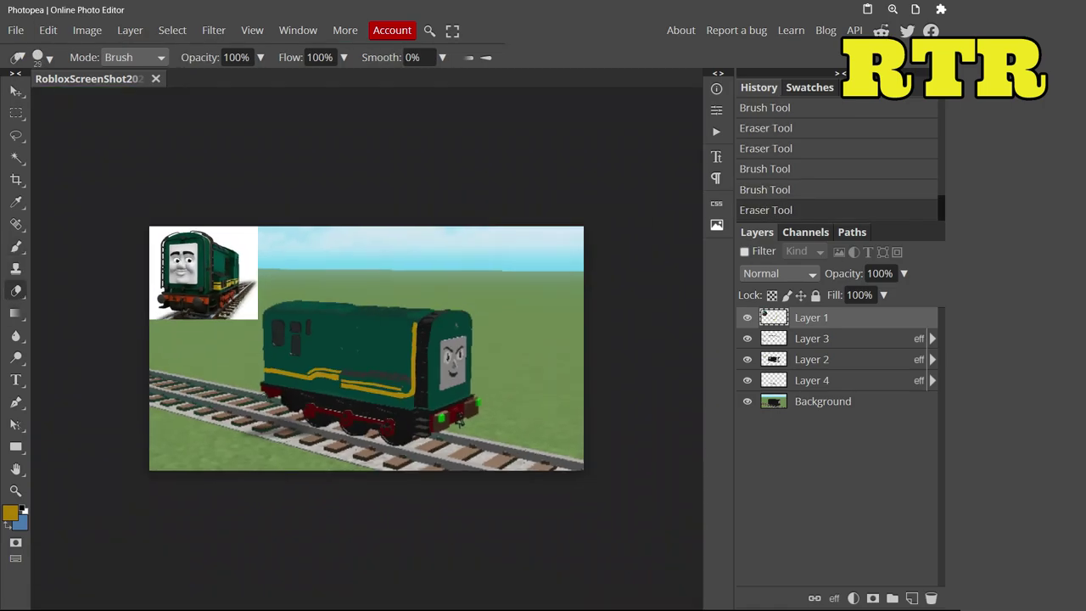
Continue the thin yellow stripe above the thick rear stripe along the cab side
scroll(153, 356, up, 6)
key(b)
drag(153, 356, 409, 405)
scroll(409, 405, down, 5)
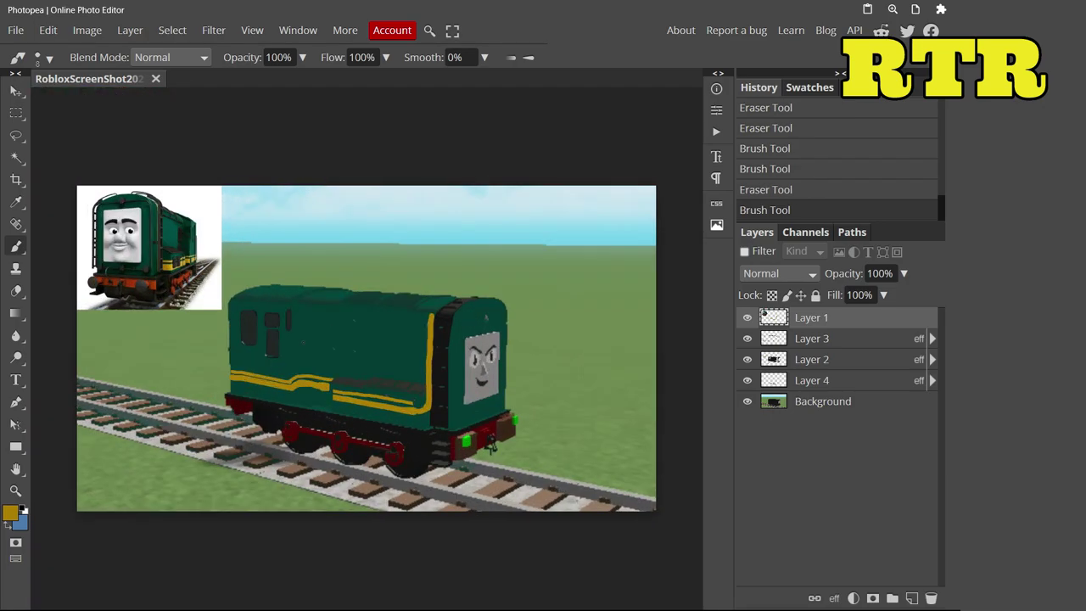
Paint a thin yellow vertical stripe just inside the thick vertical stripe, running up to the roof edge
scroll(336, 425, up, 7)
scroll(336, 426, up, 2)
drag(395, 580, 397, 331)
scroll(397, 331, up, 2)
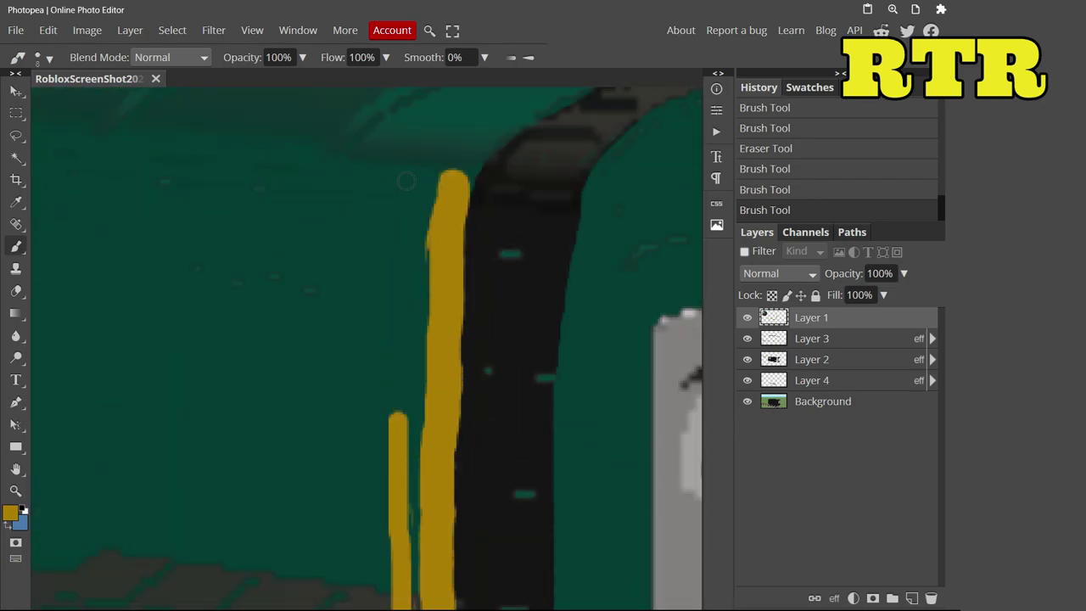
drag(405, 171, 405, 433)
scroll(405, 432, up, 3)
mouse_move(399, 373)
mouse_down()
mouse_move(569, 249)
mouse_move(473, 291)
mouse_move(407, 339)
mouse_up()
Extend both vertical yellow stripes in a curve over the front of the roof and trim their edges with the eraser
mouse_move(339, 373)
mouse_down()
mouse_move(416, 270)
mouse_move(513, 219)
mouse_up()
key(e)
drag(600, 228, 433, 237)
key(ctrl+z)
mouse_move(349, 353)
mouse_down()
mouse_move(340, 357)
mouse_move(574, 182)
mouse_move(615, 202)
mouse_up()
key(b)
mouse_move(339, 398)
mouse_down()
mouse_move(439, 269)
mouse_move(548, 223)
mouse_move(488, 204)
mouse_up()
key(e)
Try to erase some of the green on Layer 2, and undo the stroke
scroll(488, 204, down, 5)
scroll(434, 407, up, 5)
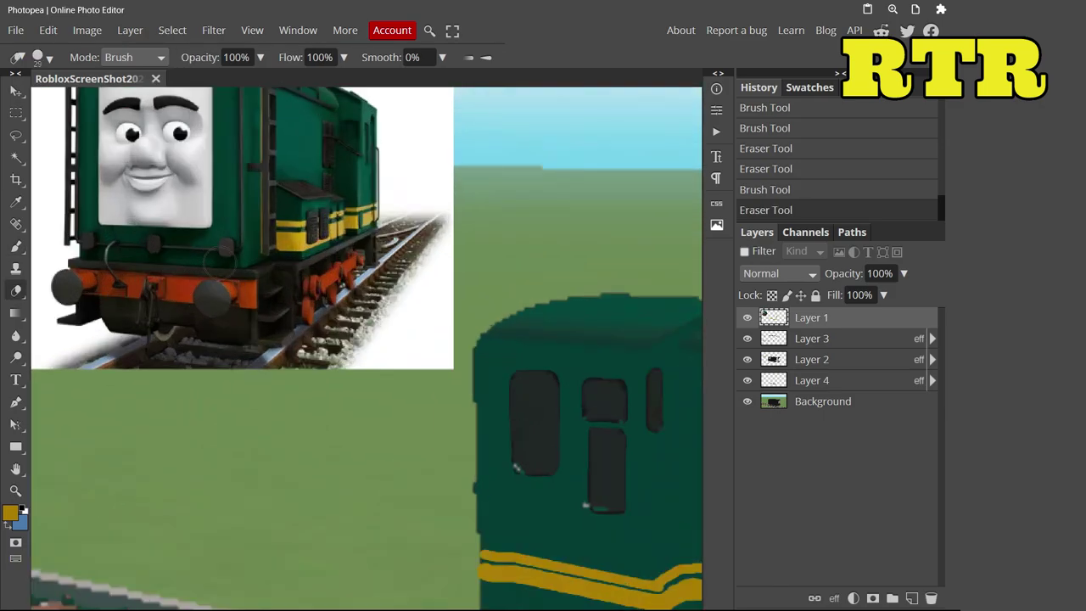
scroll(434, 407, up, 3)
click(843, 360)
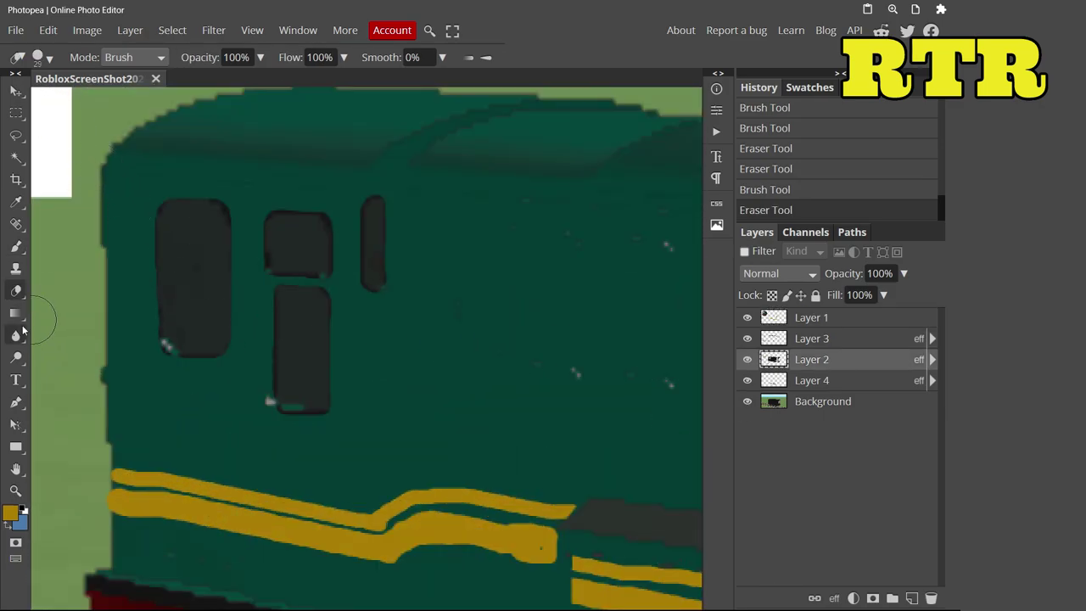
drag(399, 373, 458, 340)
key(ctrl+z)
scroll(387, 399, down, 3)
scroll(691, 401, up, 3)
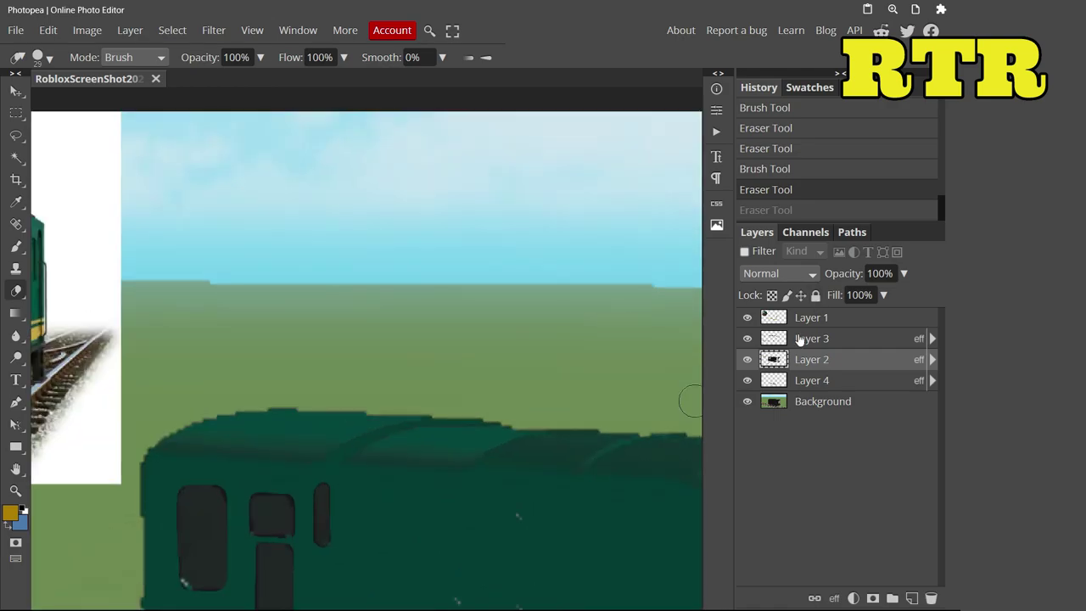
Erase the green from the roof section between the cab and the yellow stripes on Layers 3 and 2, reducing the eraser to 16 px
click(799, 339)
scroll(339, 444, down, 3)
scroll(145, 303, up, 3)
mouse_move(145, 303)
mouse_down()
mouse_move(285, 303)
mouse_move(136, 343)
mouse_up()
key(alt+bracketleft)
scroll(135, 344, down, 3)
scroll(339, 302, up, 3)
drag(339, 306, 318, 289)
key(bracketleft)
key(bracketleft)
key(bracketleft)
mouse_move(413, 303)
mouse_down()
mouse_move(349, 327)
mouse_move(242, 320)
mouse_move(199, 333)
mouse_up()
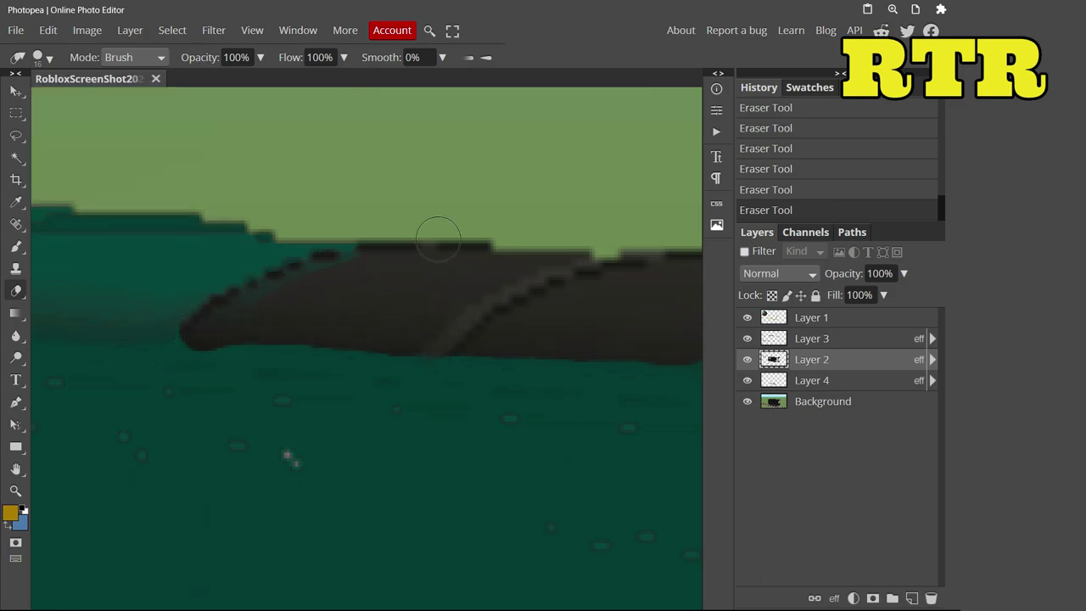
Draw a rectangle shape on a new layer above Layer 3 and rasterize it
scroll(438, 238, down, 3)
click(10, 512)
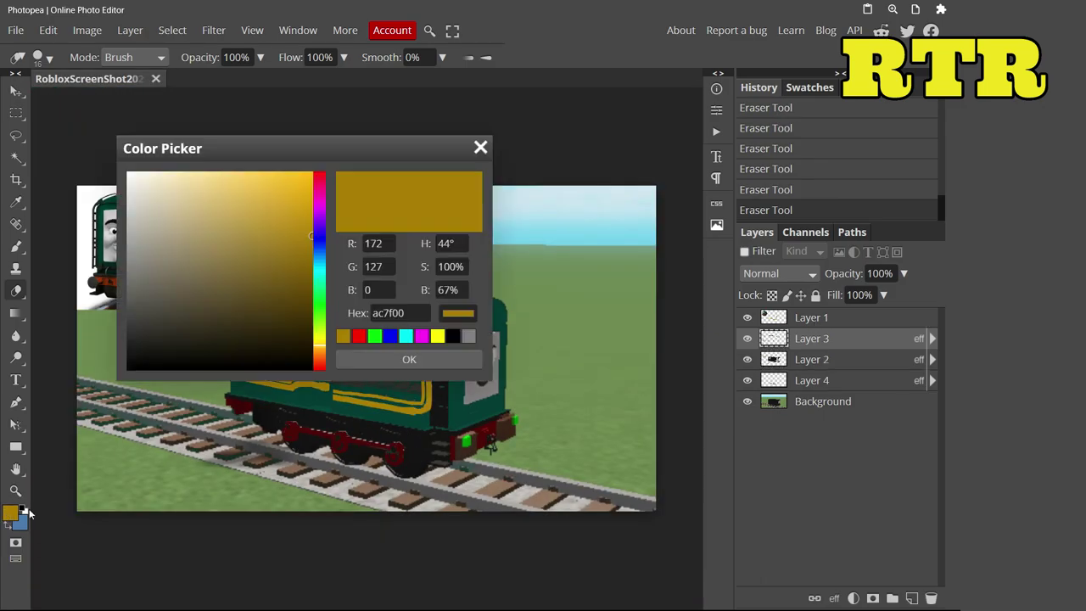
click(408, 359)
click(15, 447)
drag(117, 420, 194, 450)
key(m)
right_click(840, 339)
click(734, 354)
Clear the rectangle with a rectangular selection, deselect, and duplicate the emptied layer seven times
drag(98, 395, 200, 461)
key(Delete)
right_click(824, 338)
click(733, 224)
right_click(824, 338)
click(733, 224)
Set the foreground color to grey 83807f and paint over the edges and lower part of the face panel on Shape 1
key(b)
click(10, 513)
click(106, 254)
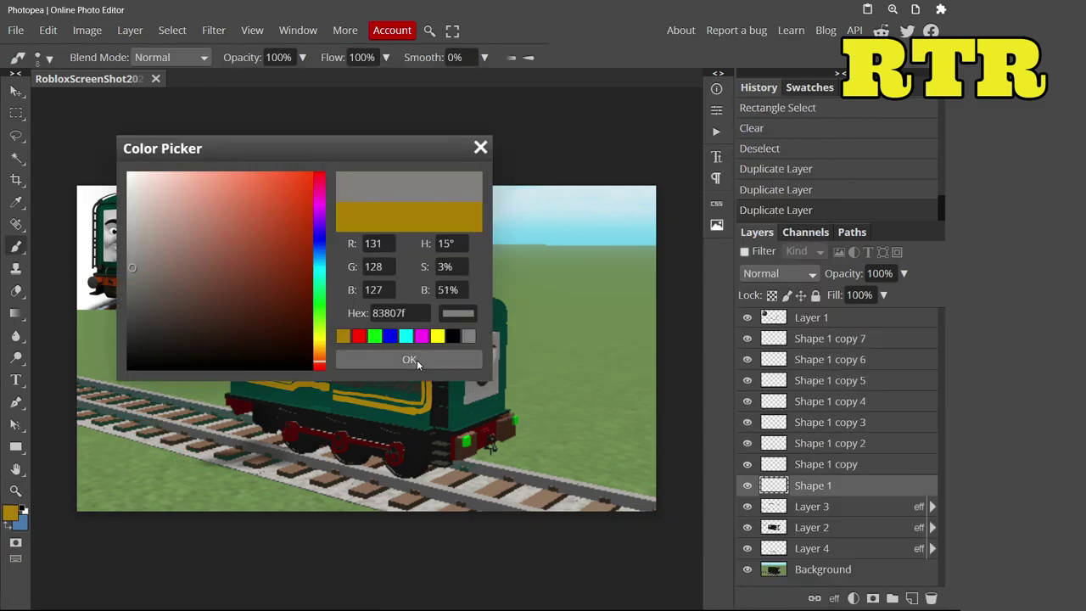
click(407, 359)
scroll(106, 254, up, 5)
mouse_move(344, 229)
mouse_down()
mouse_move(338, 582)
mouse_move(329, 293)
mouse_move(330, 552)
mouse_up()
scroll(369, 336, down, 3)
mouse_move(336, 468)
mouse_down()
mouse_move(339, 521)
mouse_move(543, 445)
mouse_move(332, 516)
mouse_move(327, 532)
mouse_move(442, 488)
mouse_move(490, 443)
mouse_up()
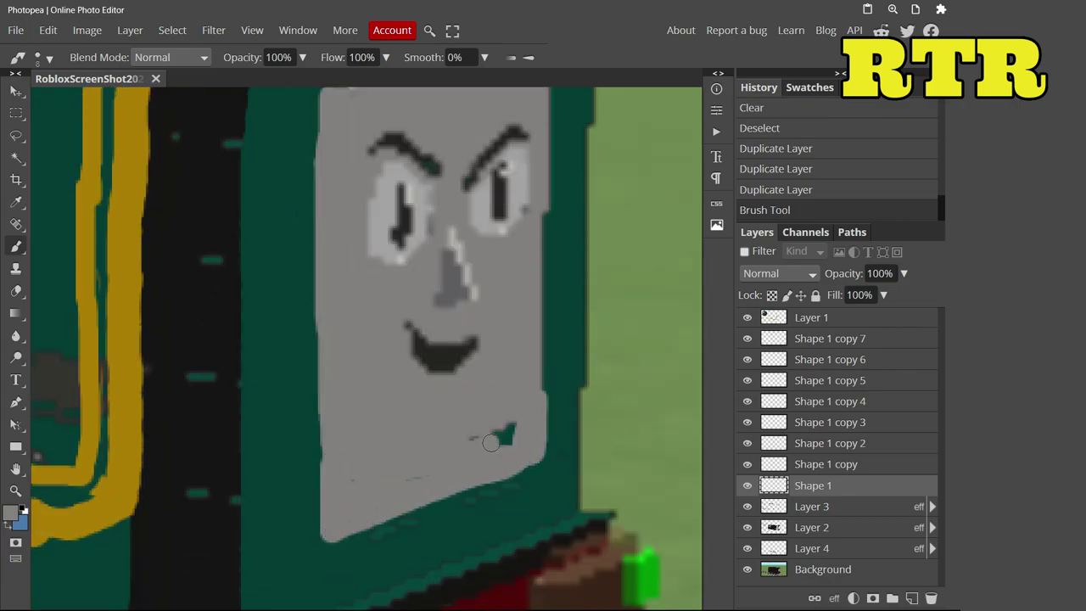
Paint grey over the mouth, nose, eyes and eyebrows and fill out the face panel's remaining edges
mouse_move(419, 348)
mouse_down()
mouse_move(419, 286)
mouse_move(492, 439)
mouse_up()
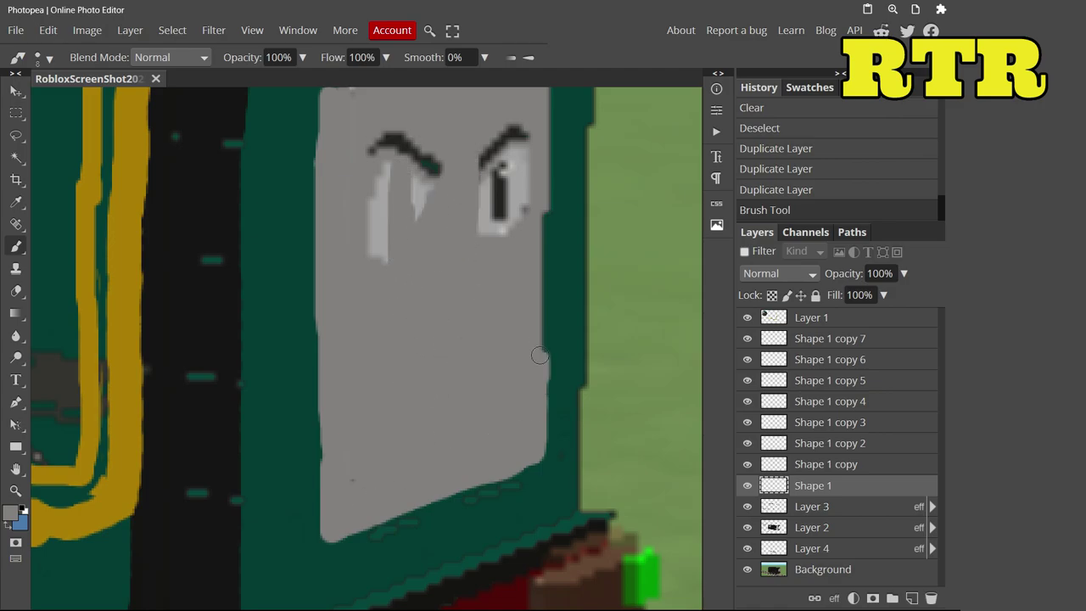
drag(540, 361, 540, 200)
scroll(539, 200, up, 3)
drag(323, 303, 539, 260)
scroll(386, 397, down, 1)
drag(373, 287, 418, 369)
drag(471, 344, 502, 413)
key(ctrl+0)
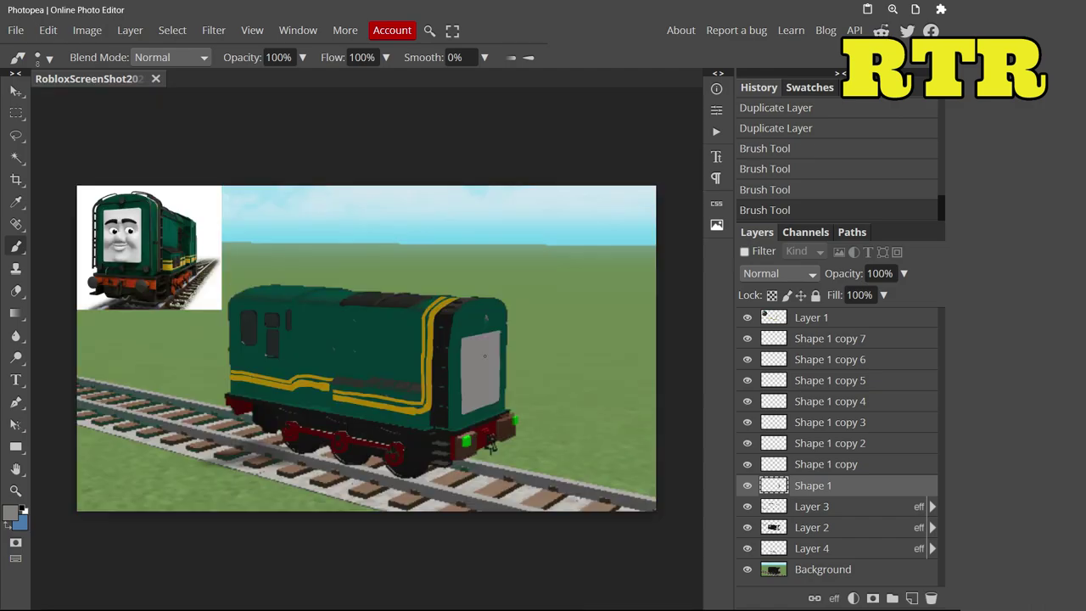
Erase the green on Layer 2 over the lamp above the face and at three round spots below the face
scroll(509, 324, up, 5)
click(814, 527)
key(e)
mouse_move(399, 322)
mouse_down()
mouse_move(424, 420)
mouse_move(441, 337)
mouse_up()
scroll(441, 337, down, 5)
click(299, 415)
click(408, 382)
click(496, 347)
key(ctrl+0)
Paint a curved nose outline in the middle of the face on Shape 1 copy, using a near-black 2 px brush
scroll(322, 539, up, 5)
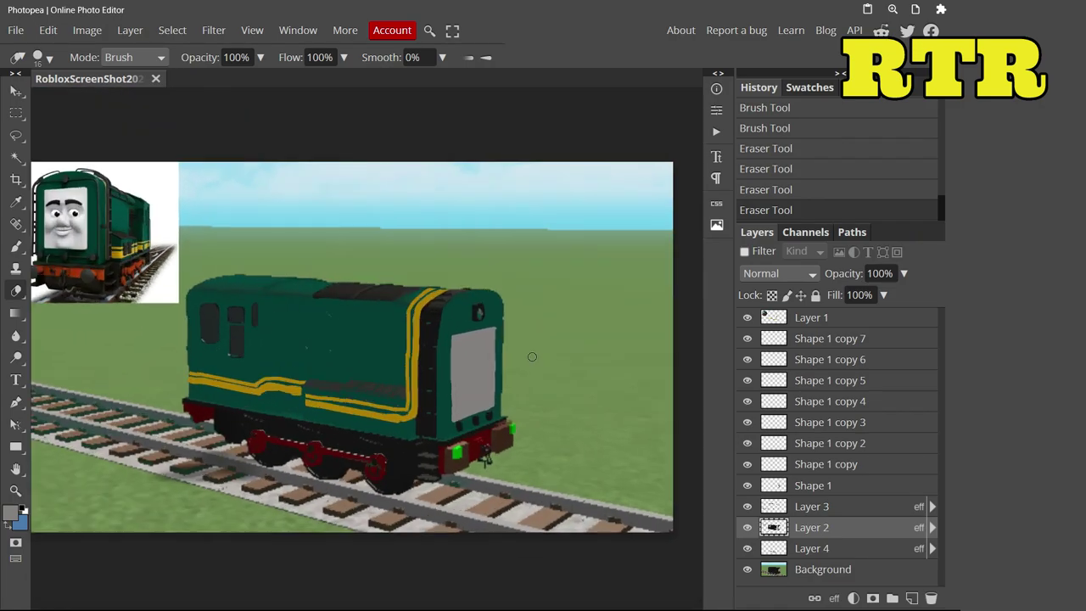
click(826, 464)
key(b)
click(10, 512)
key(Escape)
click(37, 56)
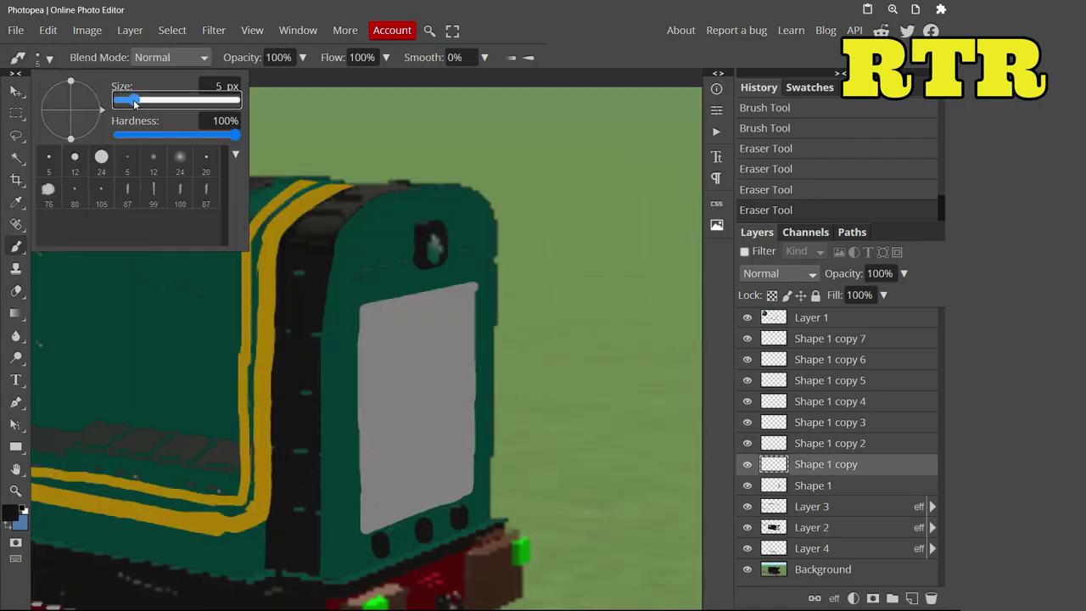
scroll(408, 367, up, 4)
key(bracketleft)
scroll(288, 211, down, 5)
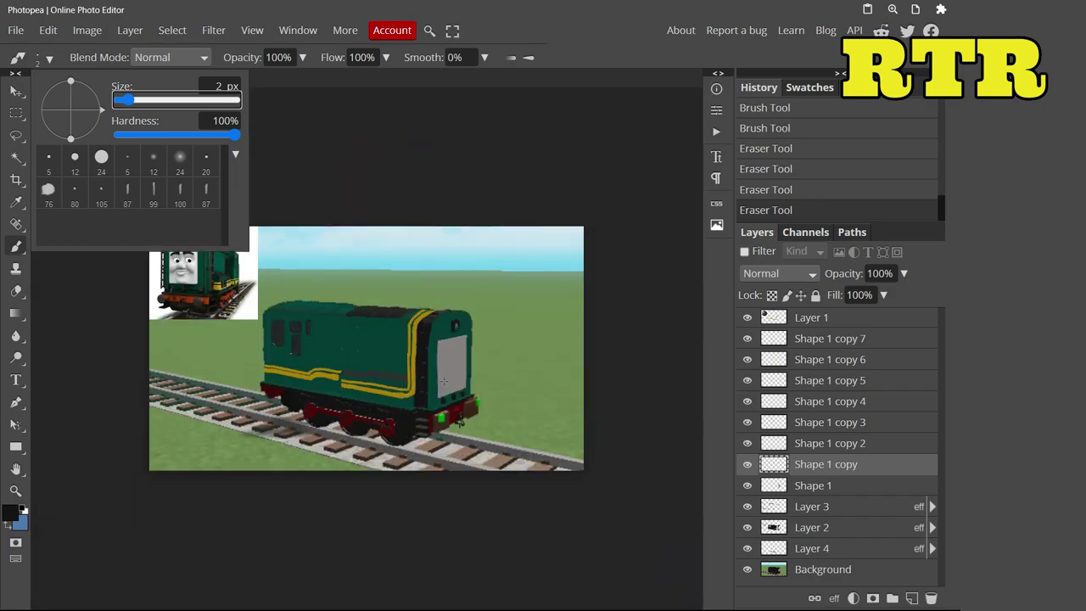
scroll(288, 211, up, 5)
drag(448, 339, 445, 387)
Set the foreground color to light grey c5bcbc and paint an oval eye on the face, undoing the unsuccessful strokes
click(10, 512)
click(144, 191)
click(407, 359)
click(48, 57)
mouse_move(397, 259)
mouse_down()
mouse_move(401, 298)
mouse_move(376, 291)
mouse_move(365, 267)
mouse_up()
key(ctrl+z)
key(ctrl+z)
key(ctrl+z)
mouse_move(458, 335)
mouse_down()
mouse_move(477, 274)
mouse_move(497, 327)
mouse_up()
key(ctrl+z)
key(ctrl+z)
mouse_move(420, 293)
mouse_down()
mouse_move(391, 309)
mouse_move(405, 271)
mouse_move(497, 289)
mouse_up()
Duplicate the eye layer, move the copy into place as the second eye, and erase its part overlapping the nose
right_click(829, 443)
click(755, 203)
key(v)
key(e)
drag(526, 380, 476, 356)
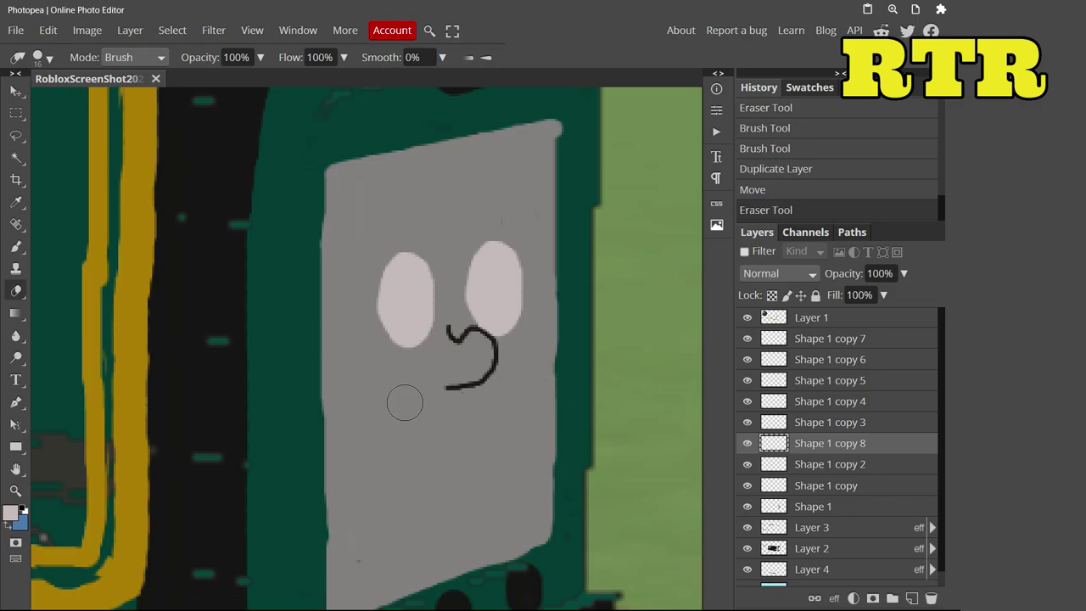
Sample the nose line's dark color and paint a pupil on the left eye on Shape 1 copy 3 with a 9 px brush
click(830, 422)
click(10, 512)
scroll(234, 507, up, 1)
scroll(233, 507, up, 1)
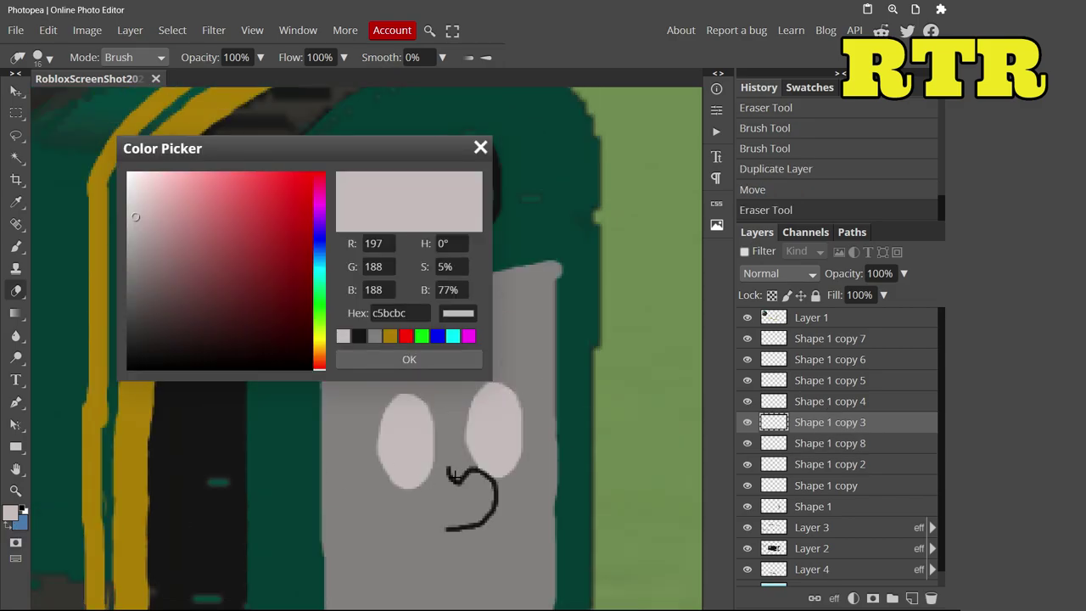
click(455, 477)
key(Return)
click(38, 57)
drag(161, 99, 142, 99)
click(389, 463)
key(b)
click(38, 57)
click(387, 458)
scroll(386, 458, down, 4)
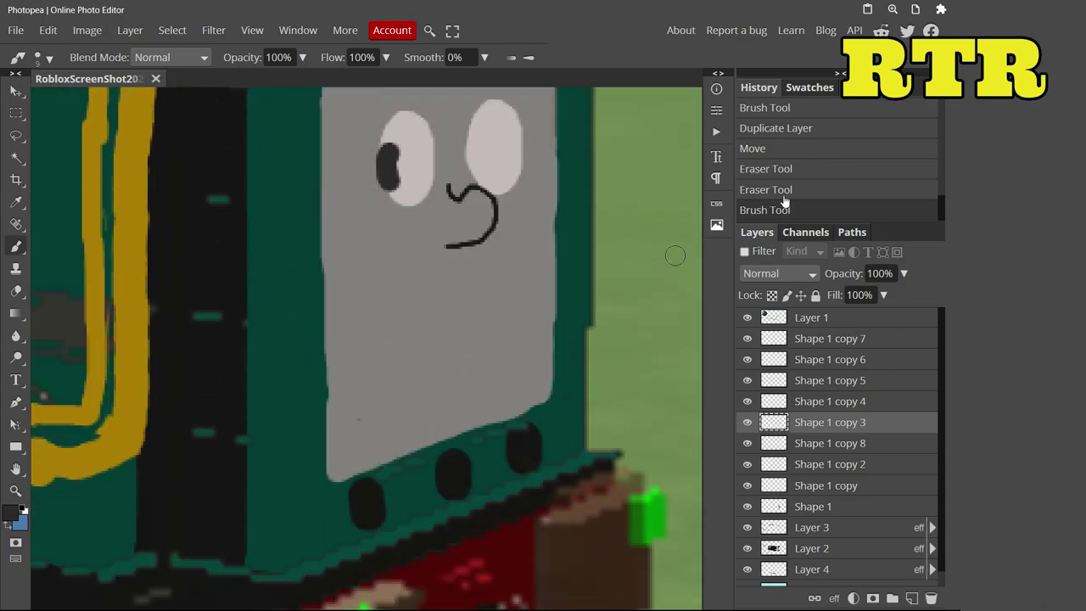
Round out the left eye's pupil and paint a matching dark pupil on the left edge of the right eye
drag(387, 146, 386, 189)
drag(476, 136, 476, 172)
scroll(476, 172, up, 2)
Paint a dark slanted eyebrow above the left eye on Shape 1 copy 4 with a smaller brush, undoing the unsuccessful stroke
click(38, 57)
drag(142, 99, 127, 99)
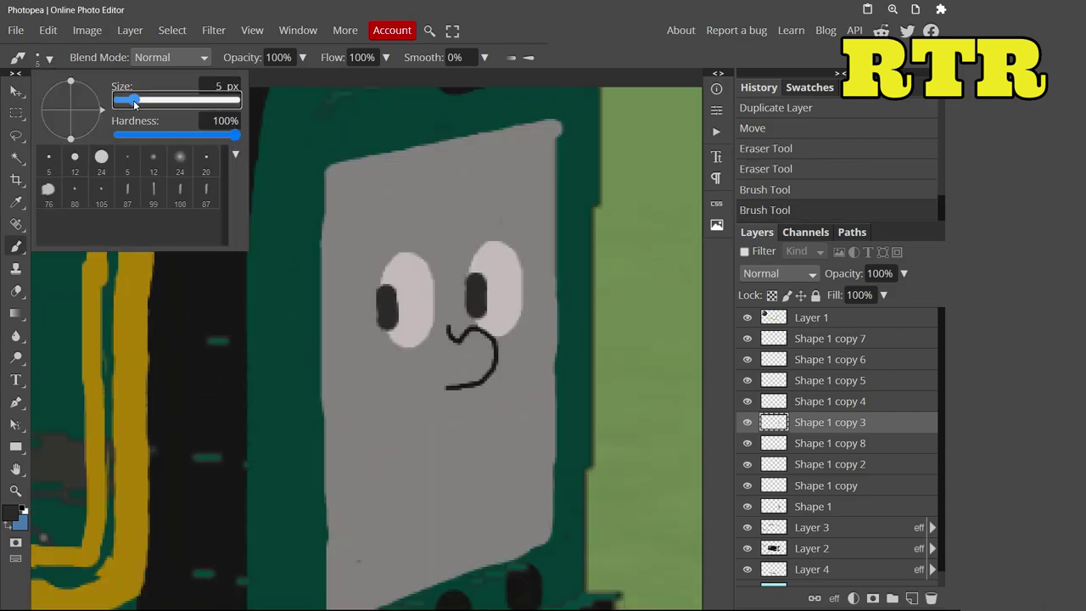
click(815, 402)
drag(360, 261, 425, 221)
key(ctrl+z)
click(39, 57)
drag(128, 99, 124, 99)
click(363, 259)
mouse_move(363, 259)
mouse_down()
mouse_move(418, 239)
mouse_move(419, 212)
mouse_move(363, 256)
mouse_up()
scroll(365, 255, down, 5)
scroll(355, 368, up, 10)
mouse_move(258, 392)
mouse_down()
mouse_move(303, 391)
mouse_move(286, 393)
mouse_move(295, 399)
mouse_move(278, 366)
mouse_move(158, 417)
mouse_move(252, 347)
mouse_move(290, 354)
mouse_move(254, 331)
mouse_up()
scroll(272, 331, down, 5)
Place a mirrored copy of the eyebrow above the right eye and trim its excess with the Eraser
key(ctrl+j)
click(47, 30)
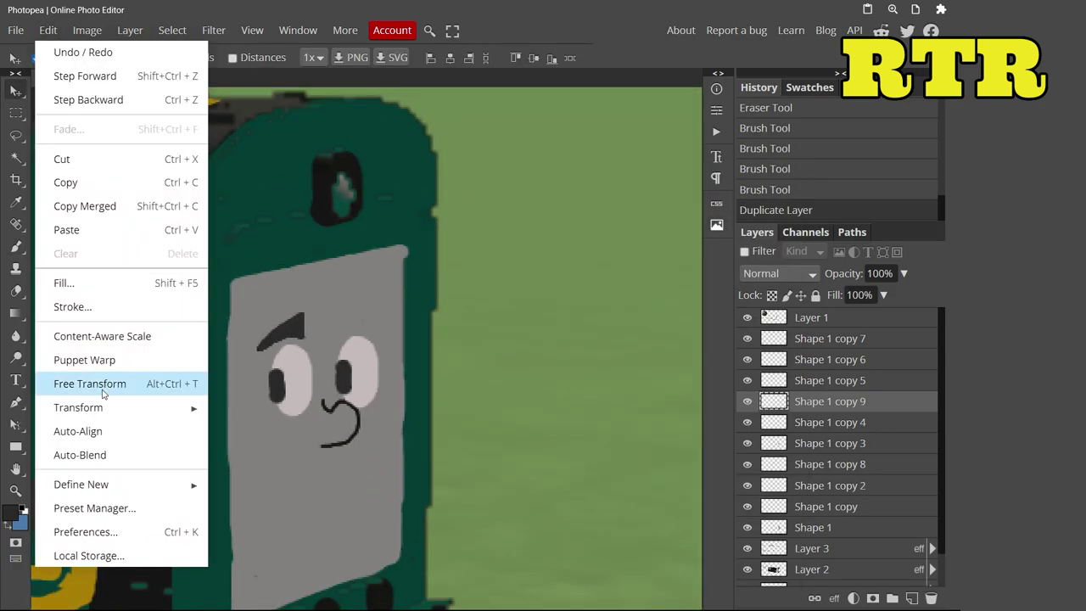
click(96, 382)
drag(257, 332, 352, 324)
key(Return)
key(e)
click(331, 322)
scroll(331, 322, down, 3)
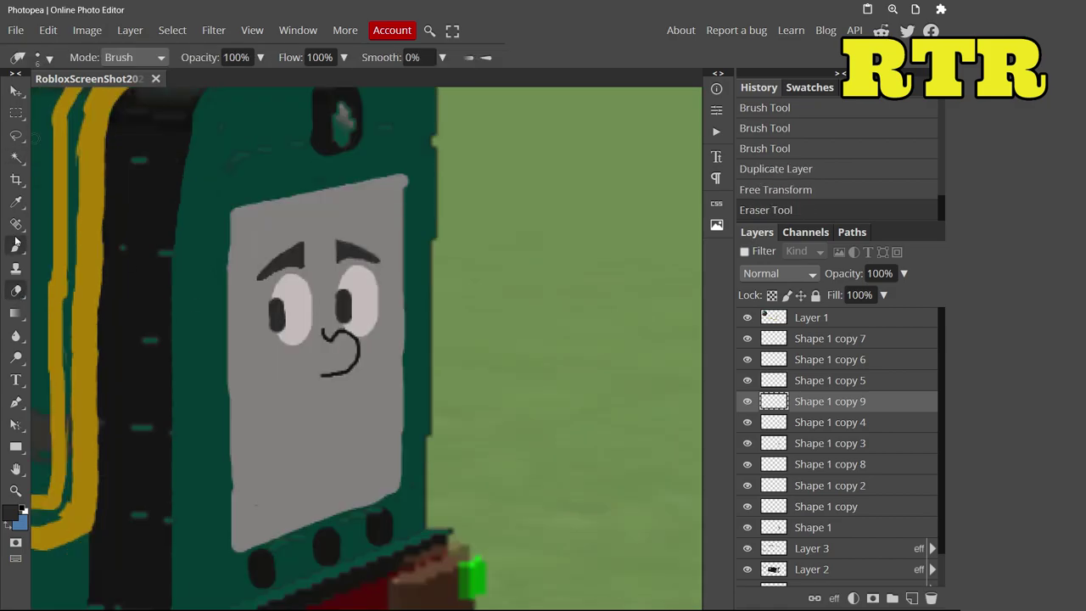
Paint a short slanted mouth line below the nose on Shape 1 copy 5 with a 2 px brush
key(b)
click(800, 380)
scroll(218, 399, down, 5)
scroll(218, 399, up, 3)
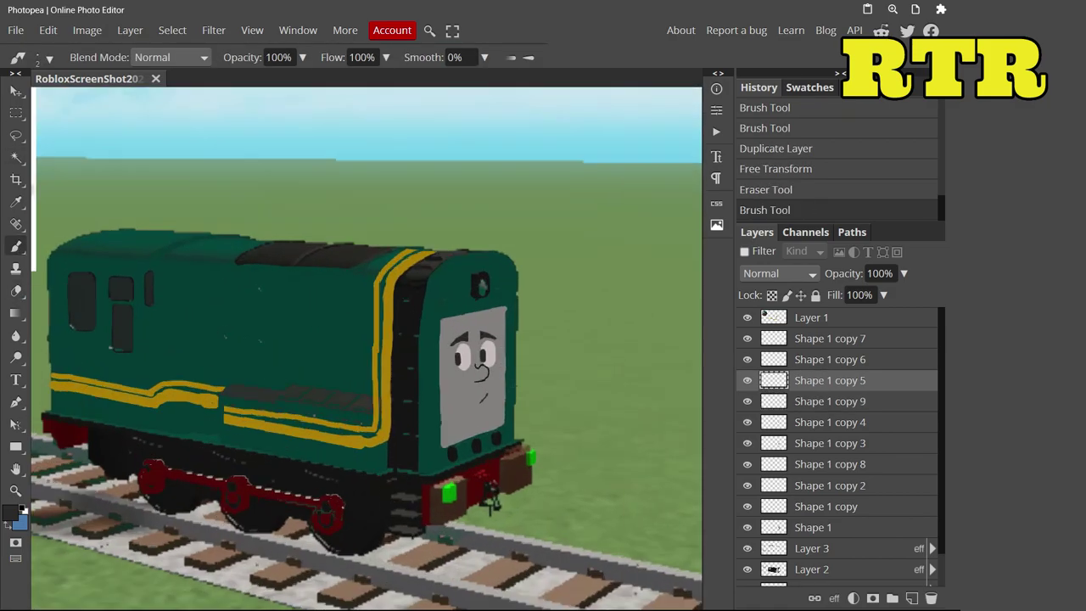
Outline an upright rounded panel on the green side beside the windows on Shape 1 copy 6 and fill it with a 7 px dark brush
scroll(218, 399, down, 3)
scroll(153, 254, up, 4)
scroll(153, 255, down, 4)
scroll(491, 446, up, 5)
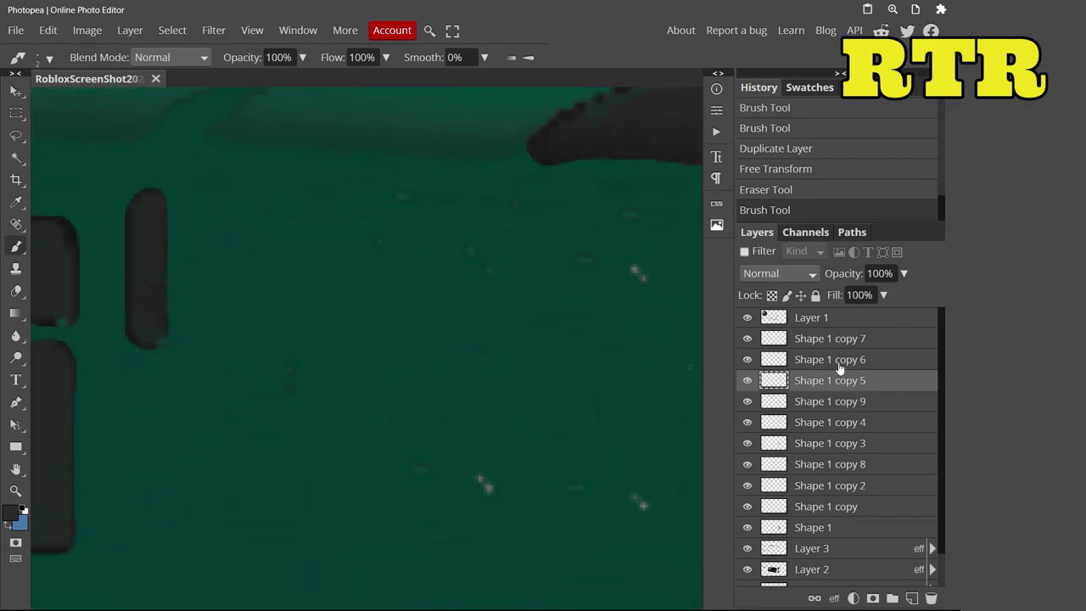
click(801, 358)
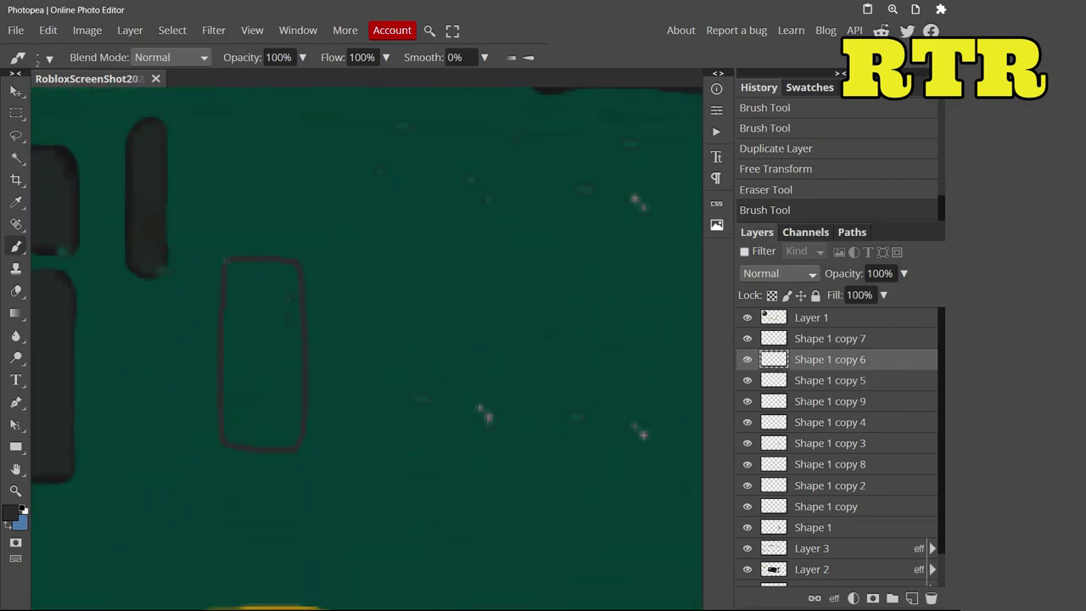
click(49, 57)
drag(53, 95, 63, 95)
drag(226, 443, 226, 281)
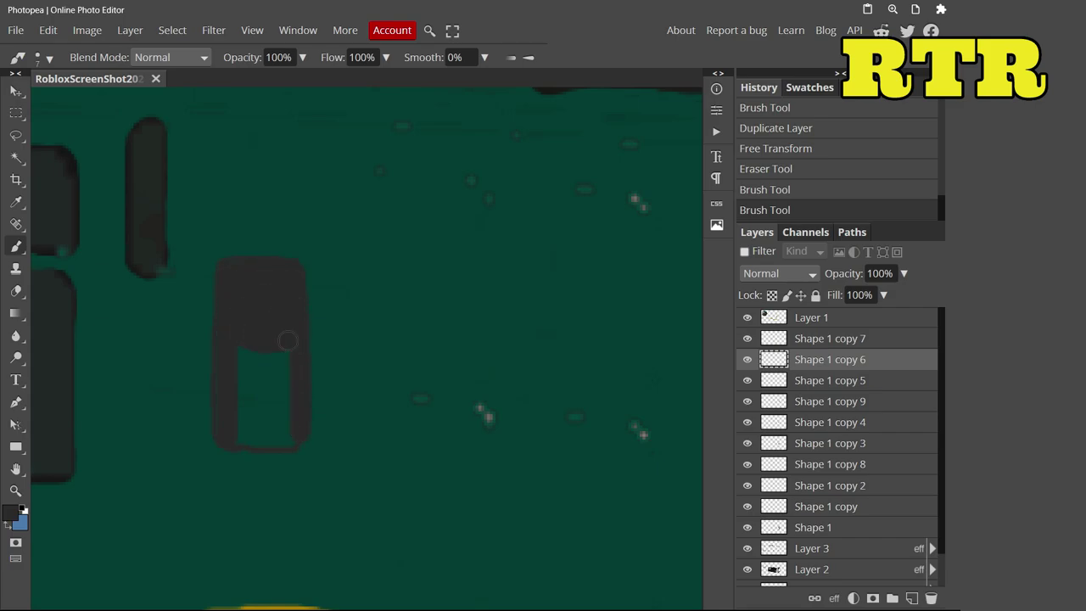
click(229, 434)
Choose a darker foreground color and paint evenly spaced horizontal slat lines across the grey panel with a 2 px brush
click(12, 511)
click(130, 341)
click(410, 356)
click(50, 56)
drag(130, 99, 125, 99)
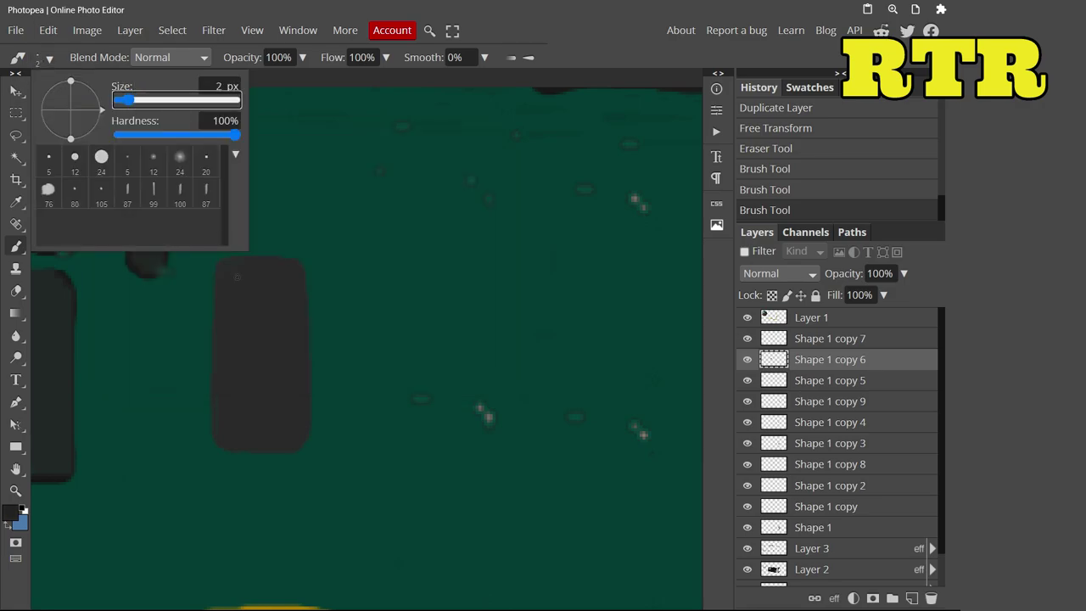
shift+click(296, 287)
click(228, 328)
shift+click(286, 327)
click(226, 344)
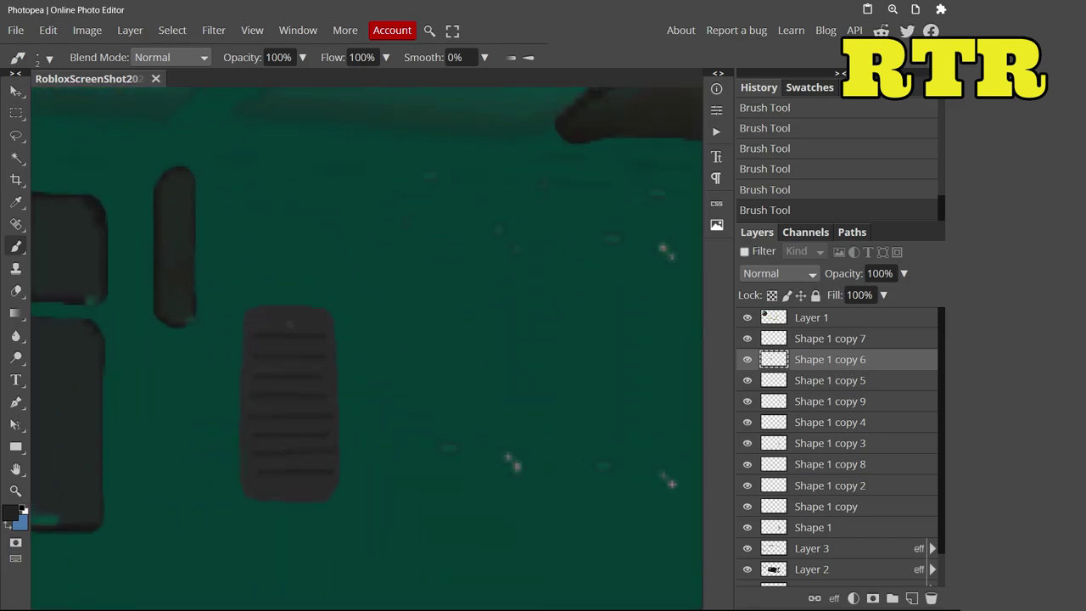
Warp the slatted panel on Shape 1 copy 6 by its corners and sides to fit the engine's side
click(48, 29)
click(97, 381)
click(549, 57)
drag(260, 272, 264, 277)
drag(327, 290, 328, 281)
drag(226, 488, 227, 477)
drag(328, 488, 324, 494)
drag(226, 355, 226, 341)
drag(226, 422, 227, 408)
drag(327, 421, 328, 436)
drag(327, 355, 351, 375)
Duplicate the slatted panel's layer and move the copy next to the original on the engine's side
scroll(289, 339, down, 2)
click(23, 99)
right_click(830, 359)
click(720, 225)
scroll(307, 379, down, 5)
scroll(308, 380, up, 2)
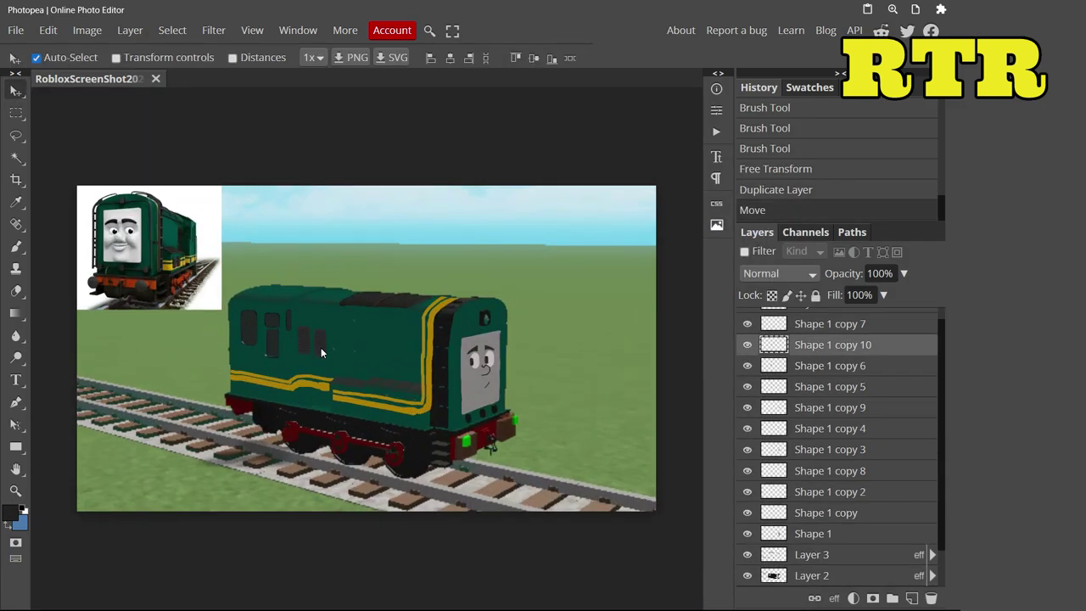
Erase the reference engine picture from the upper-left corner of the image with a 261 px eraser
key(ctrl+shift+n)
key(e)
click(42, 57)
drag(127, 212, 211, 300)
scroll(830, 449, down, 2)
Erase the leftover outlines of the reference picture from Layer 2 and Layer 3, finishing with the Background layer selected
click(812, 533)
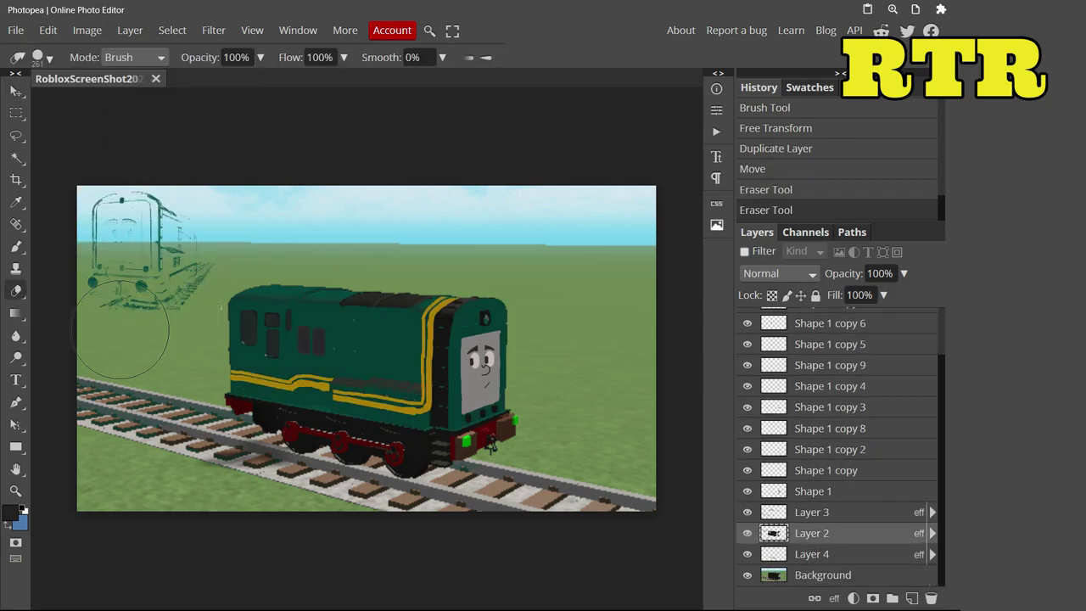
click(812, 511)
mouse_move(110, 221)
mouse_down()
mouse_move(146, 309)
mouse_move(182, 292)
mouse_up()
key(v)
click(412, 324)
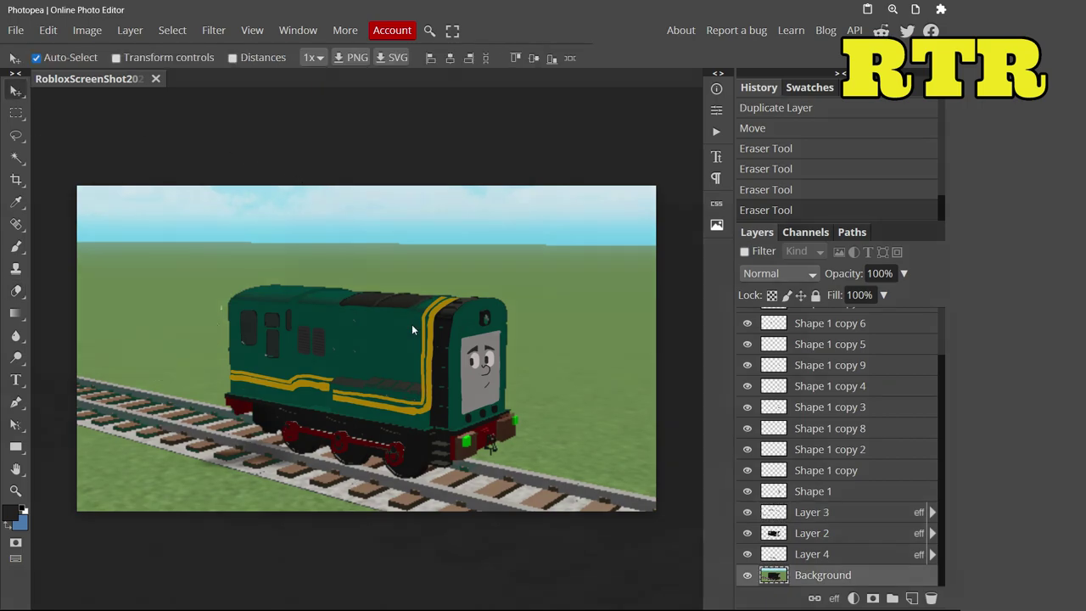